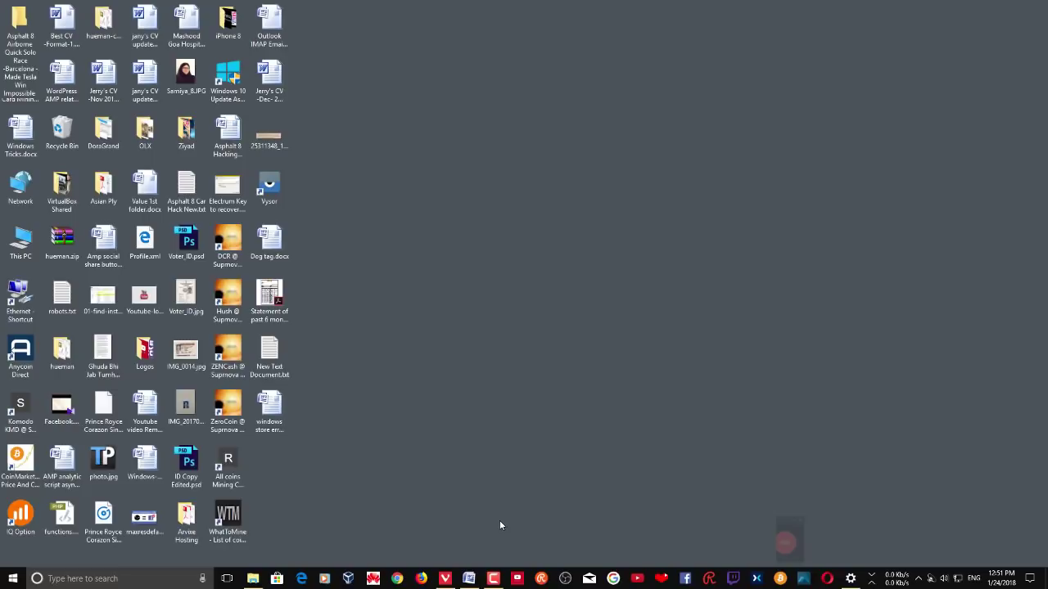
Restore the 'windows store error fix.docx' notes and scroll down to the troubleshooting steps
{"action": "left_click", "coordinate": [469, 578]}
{"action": "scroll", "coordinate": [730, 288], "scroll_direction": "down", "scroll_amount": 3}
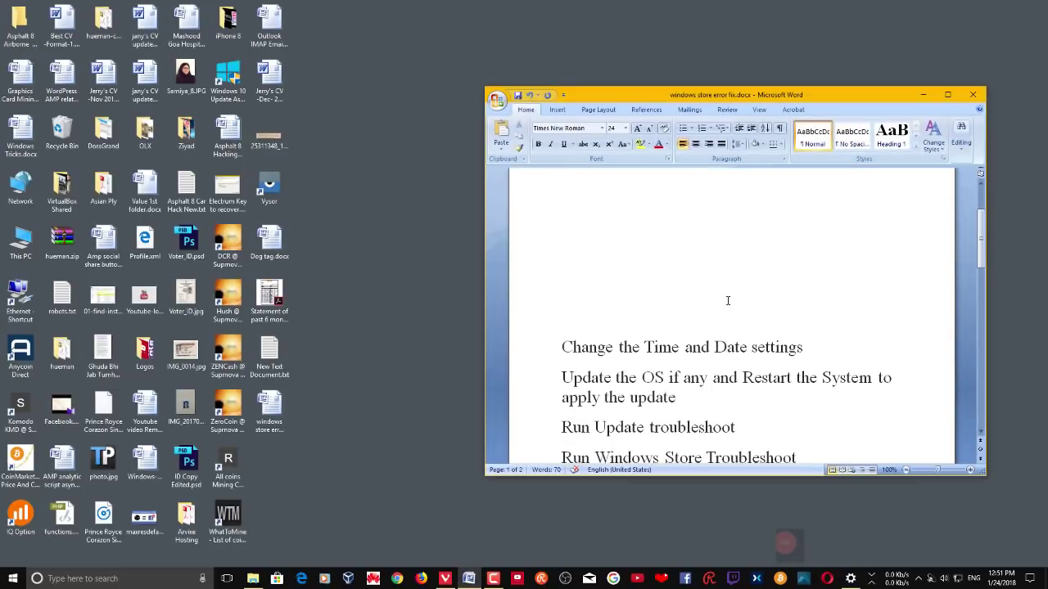
Highlight the Error 0x80070005 heading at the top of the notes, then minimize Word
{"action": "left_click", "coordinate": [920, 99]}
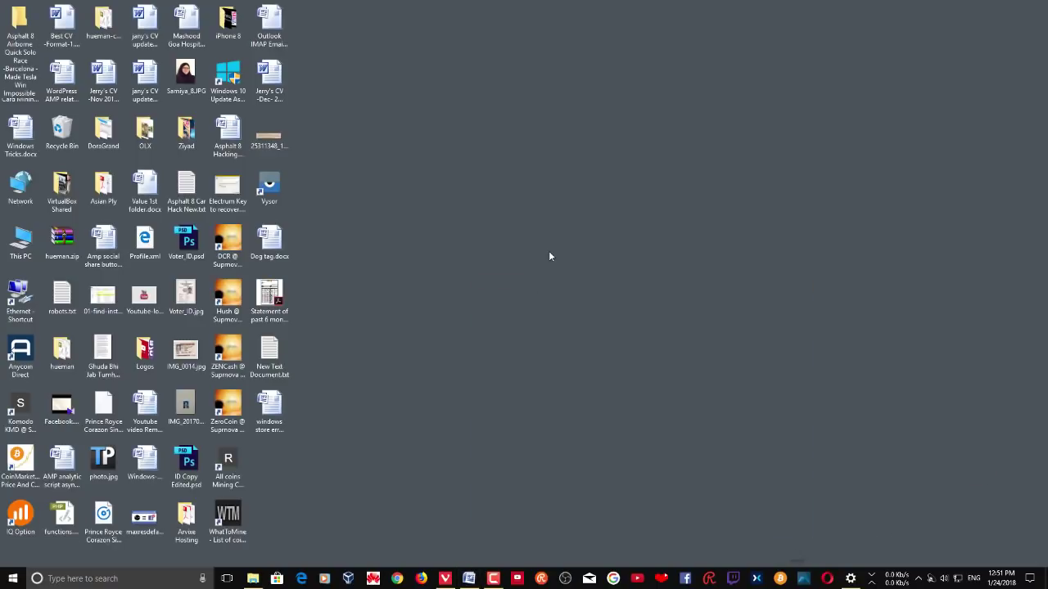
{"action": "left_click", "coordinate": [468, 579]}
{"action": "scroll", "coordinate": [835, 300], "scroll_direction": "up", "scroll_amount": 3}
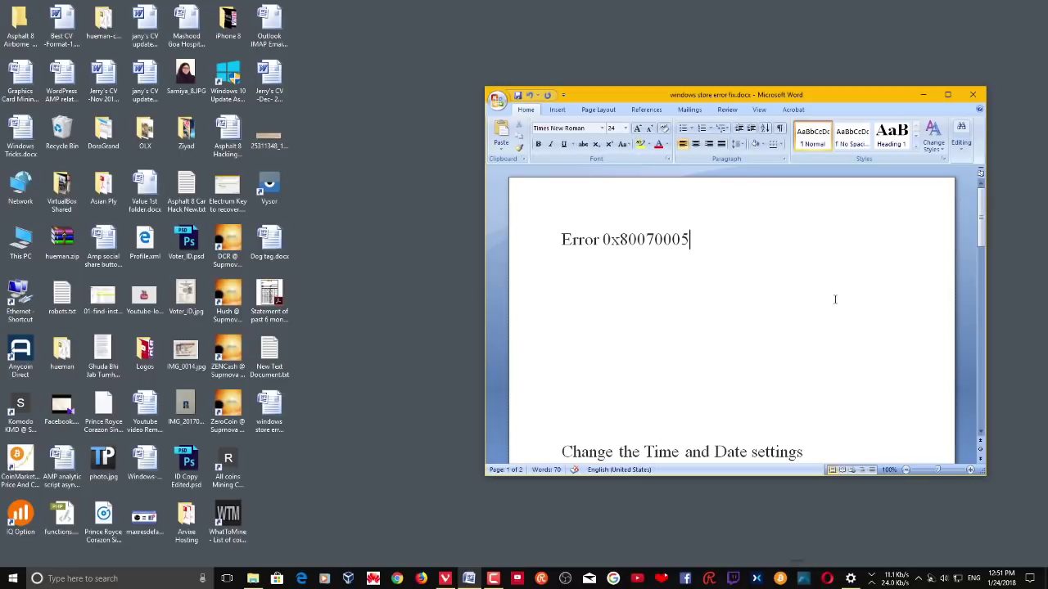
{"action": "left_click_drag", "start_coordinate": [560, 240], "coordinate": [676, 241]}
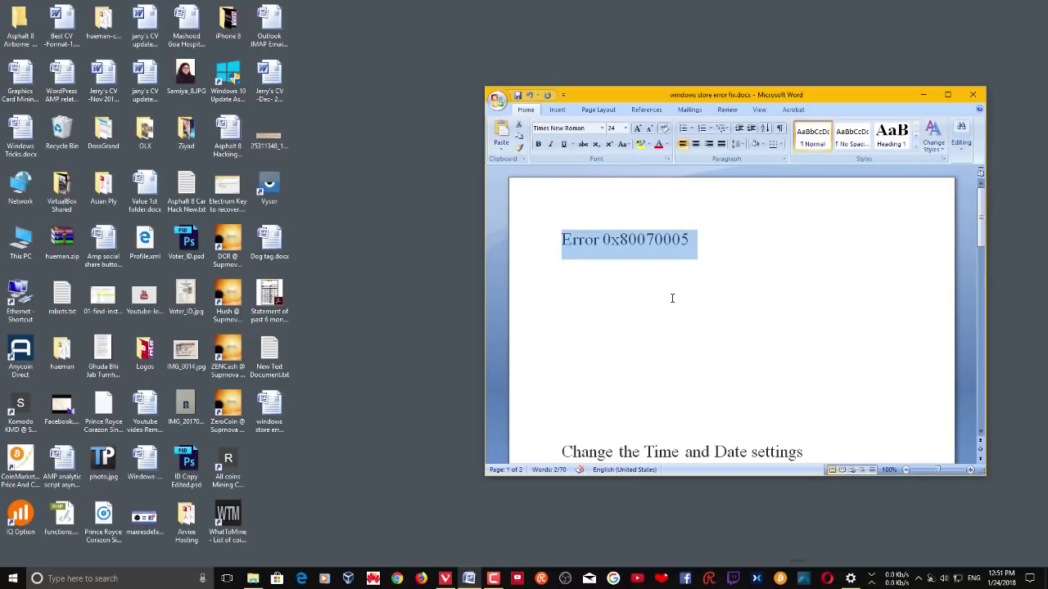
{"action": "left_click", "coordinate": [735, 247]}
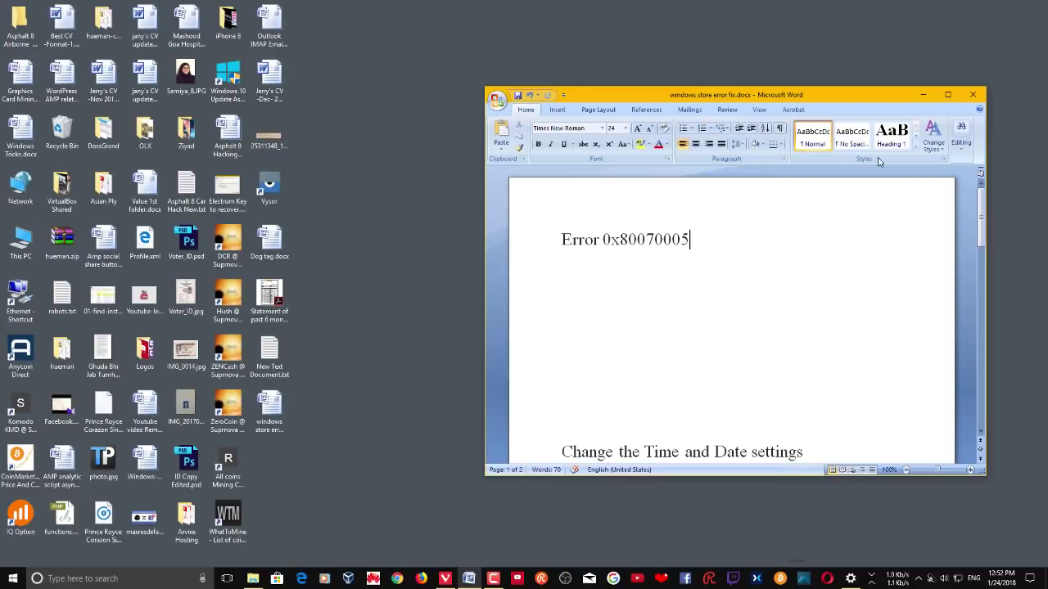
{"action": "left_click", "coordinate": [923, 95]}
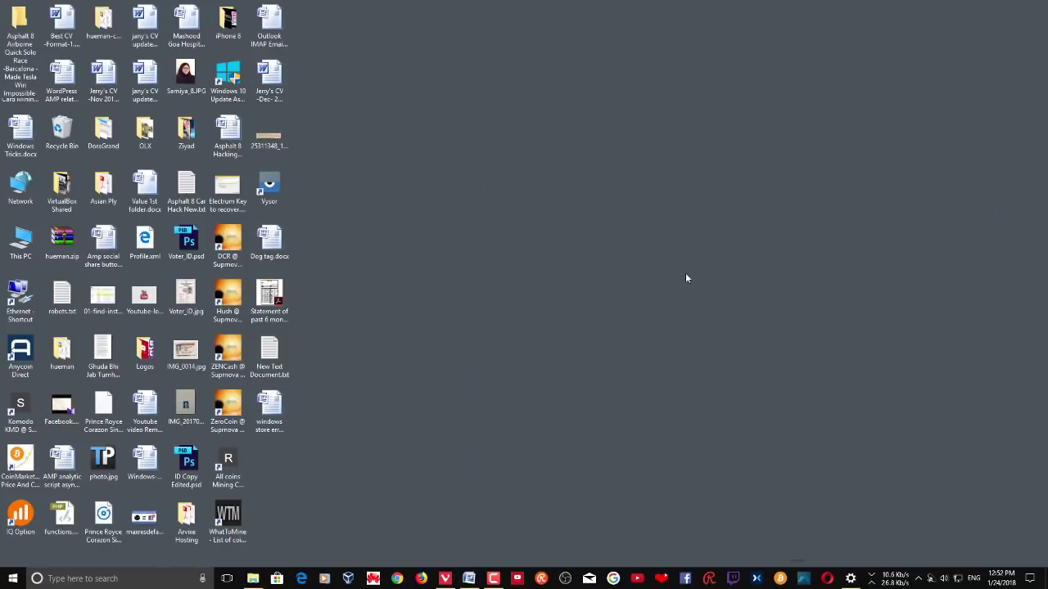
{"action": "key", "text": "alt+Tab"}
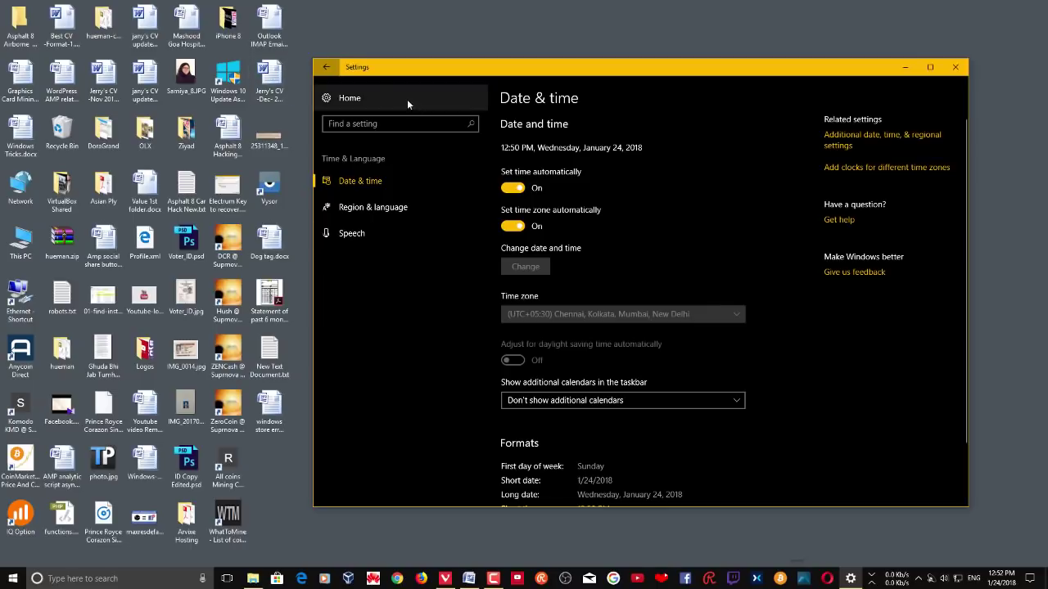
{"action": "left_click", "coordinate": [405, 98]}
{"action": "left_click", "coordinate": [602, 378]}
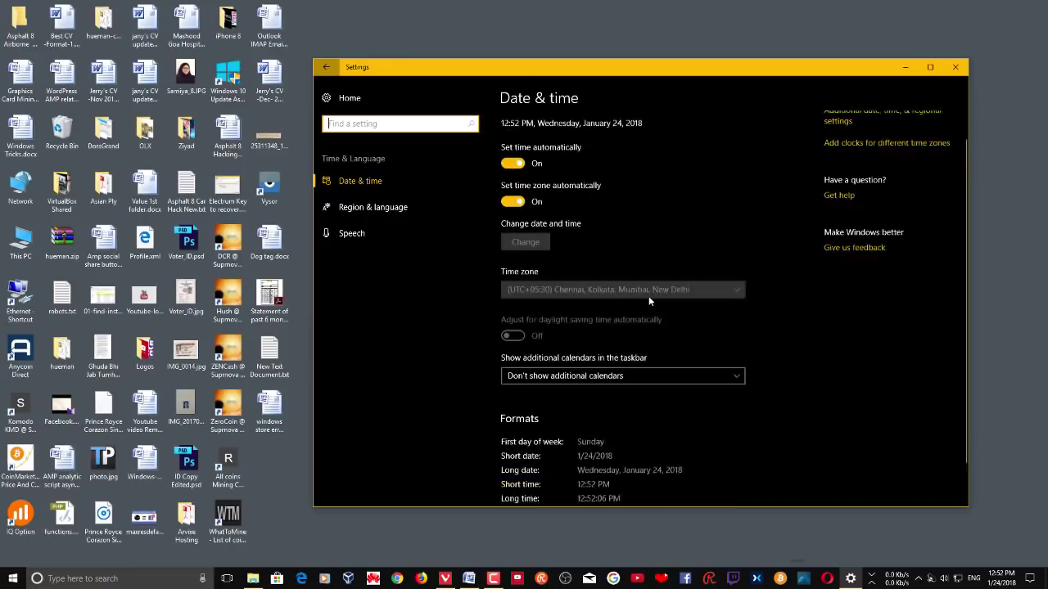
{"action": "scroll", "coordinate": [607, 485], "scroll_direction": "down", "scroll_amount": 2}
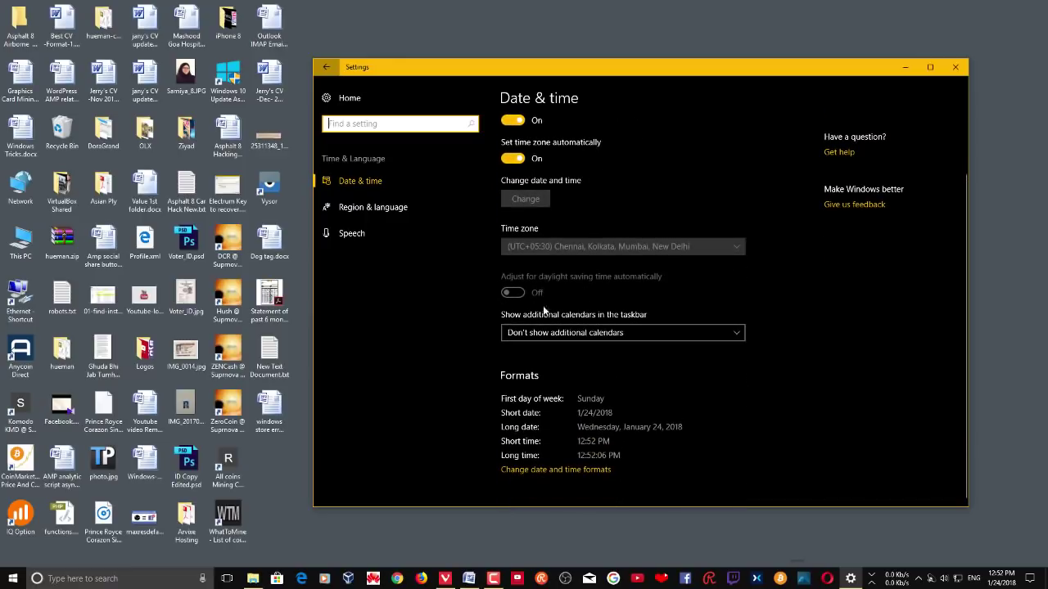
{"action": "left_click", "coordinate": [955, 67]}
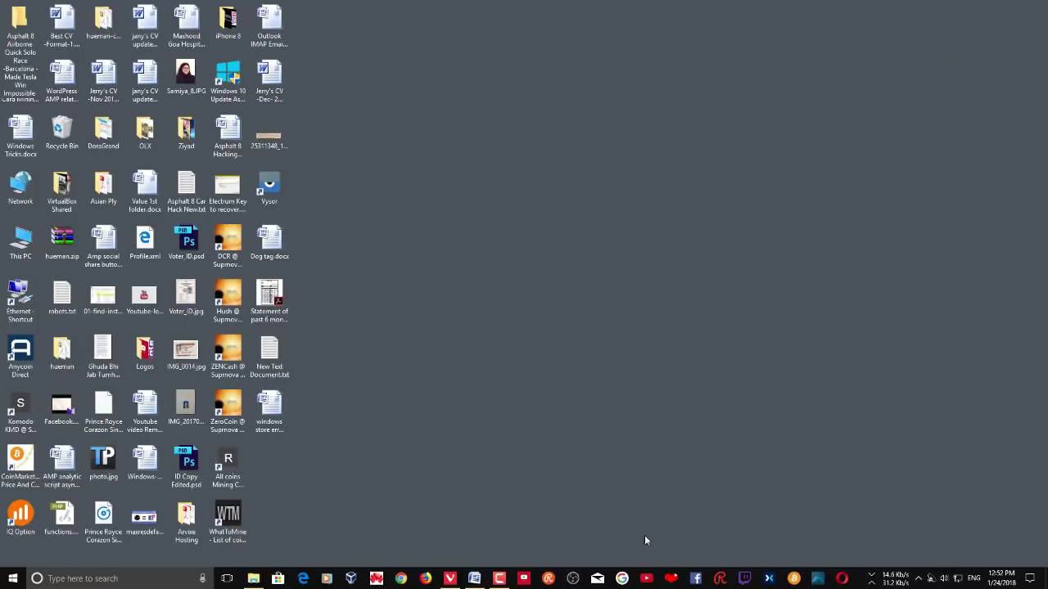
Review the notes further down toward the WSReset.exe step, then minimize Word
{"action": "left_click", "coordinate": [479, 578]}
{"action": "scroll", "coordinate": [794, 282], "scroll_direction": "down", "scroll_amount": 5}
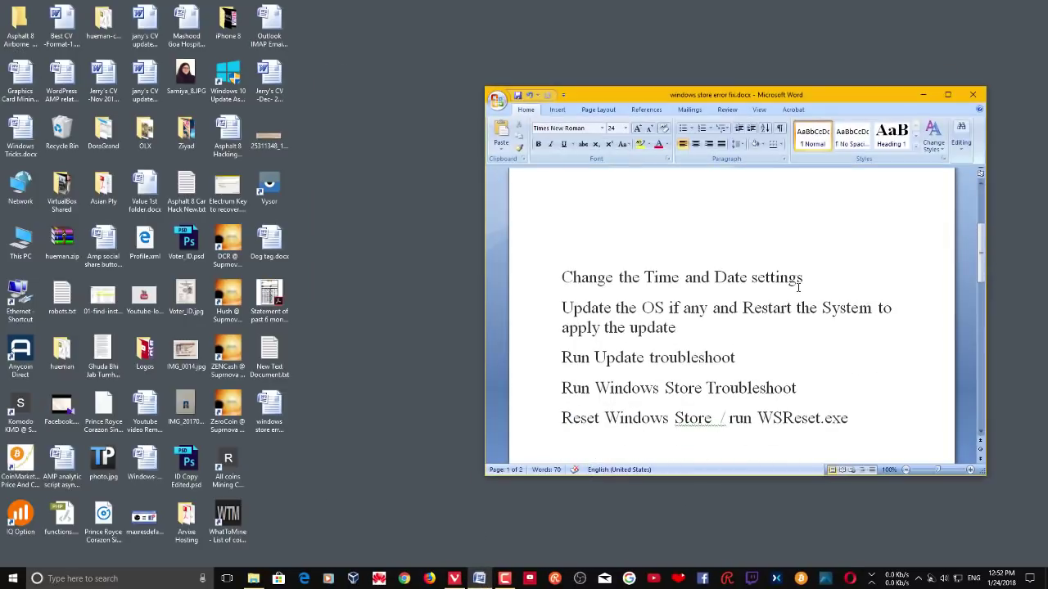
{"action": "left_click", "coordinate": [923, 94]}
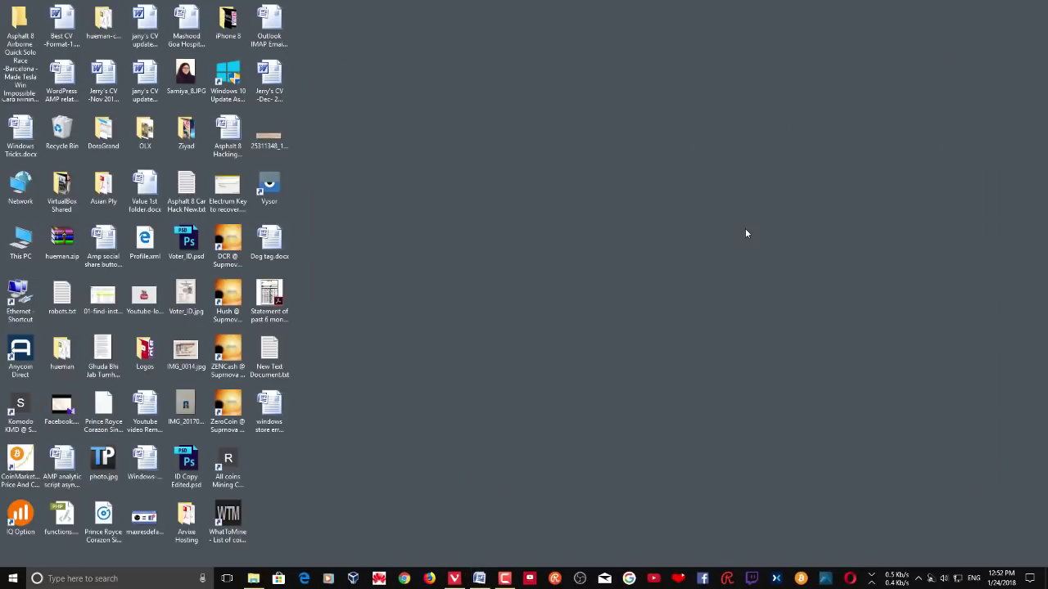
Open Settings to Update & Security, then minimize it and restore the notes
{"action": "key", "text": "super+i"}
{"action": "left_click", "coordinate": [671, 401]}
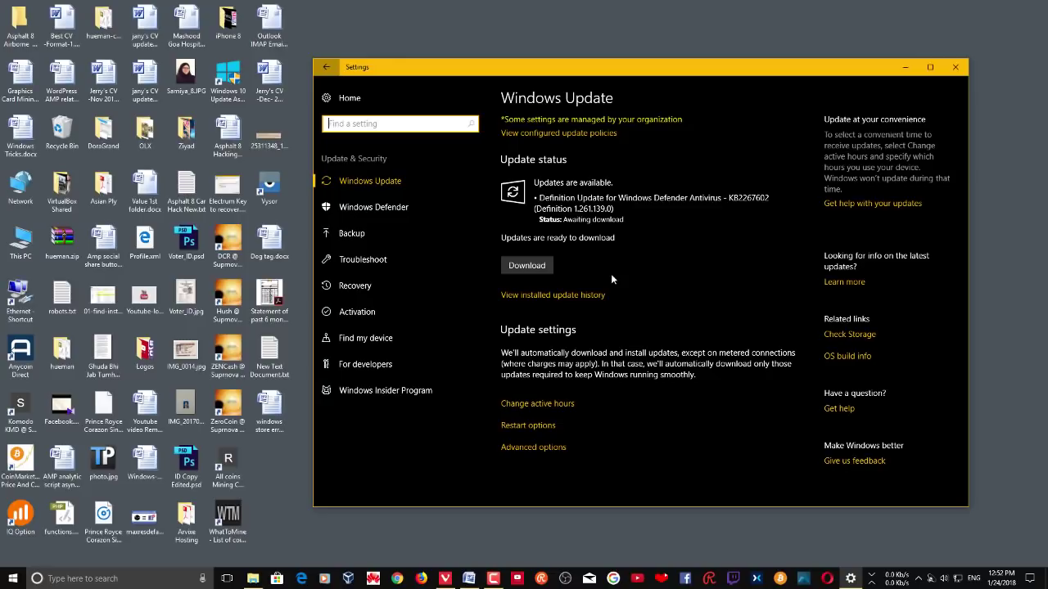
{"action": "left_click", "coordinate": [894, 74]}
{"action": "left_click", "coordinate": [478, 580]}
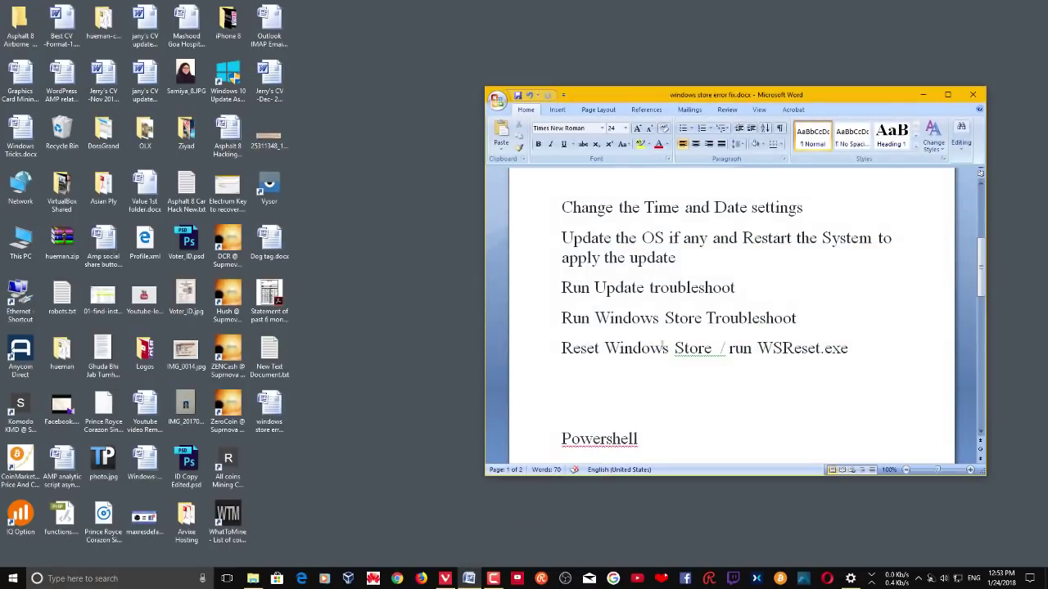
Go from Settings Home to Update & Security's Troubleshoot list of troubleshooters
{"action": "left_click", "coordinate": [923, 95]}
{"action": "key", "text": "alt+Tab"}
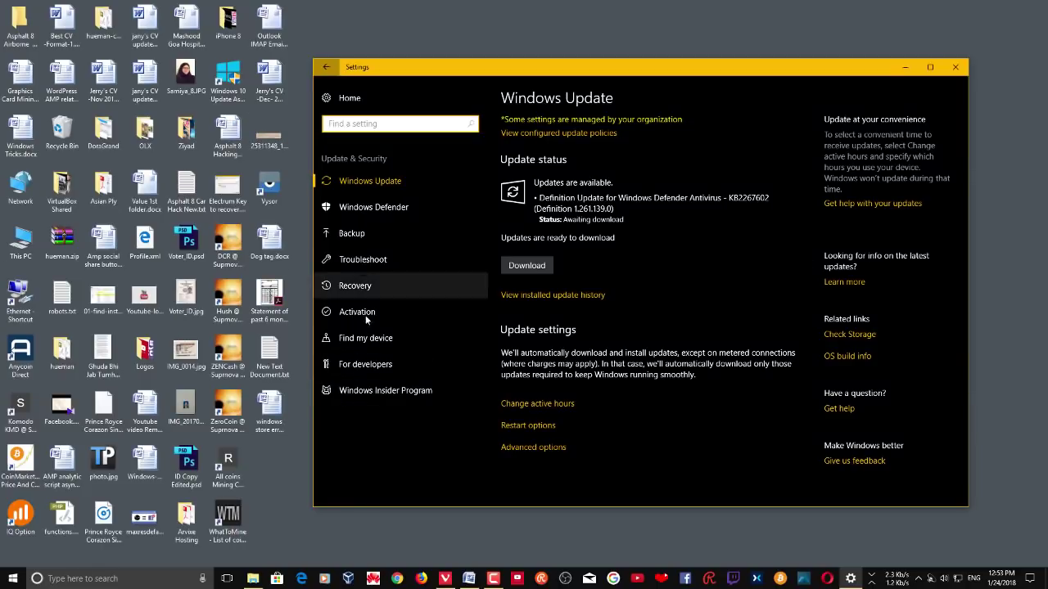
{"action": "left_click", "coordinate": [330, 101]}
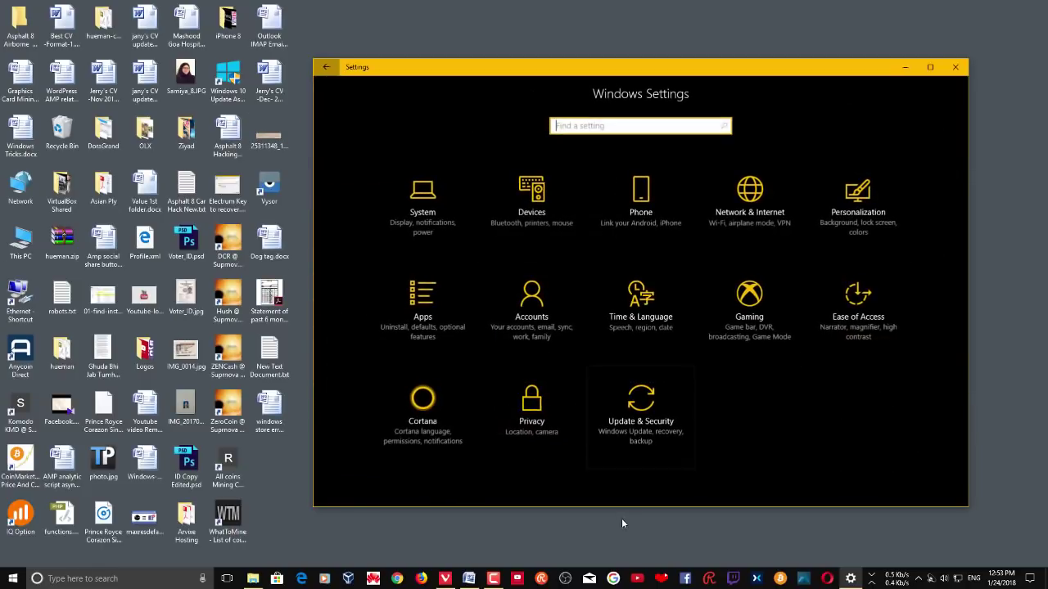
{"action": "left_click", "coordinate": [647, 422]}
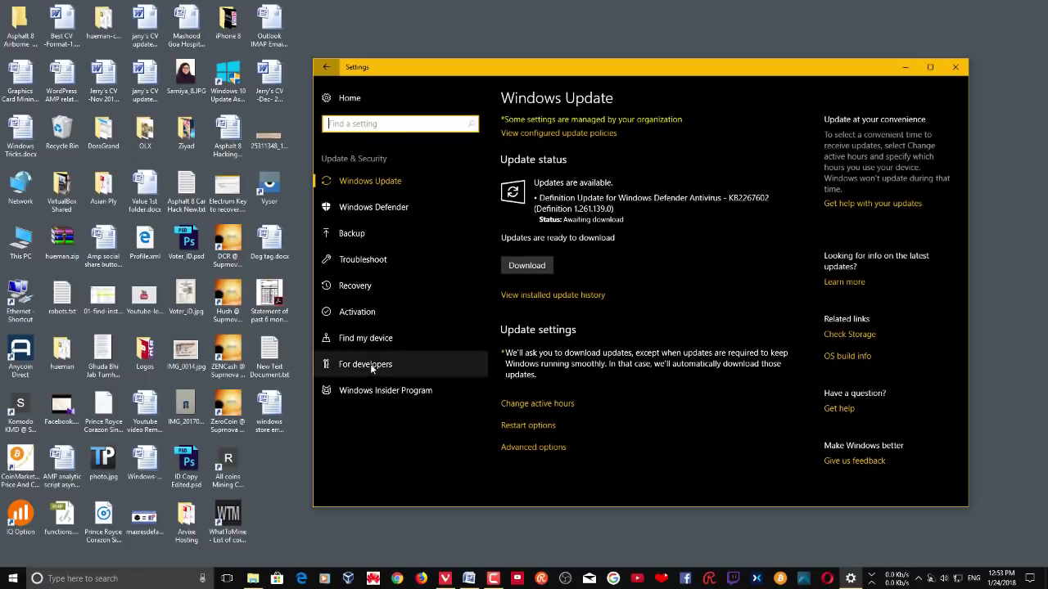
{"action": "left_click", "coordinate": [383, 267]}
{"action": "scroll", "coordinate": [747, 242], "scroll_direction": "down", "scroll_amount": 5}
{"action": "scroll", "coordinate": [746, 239], "scroll_direction": "down", "scroll_amount": 3}
{"action": "scroll", "coordinate": [761, 238], "scroll_direction": "up", "scroll_amount": 5}
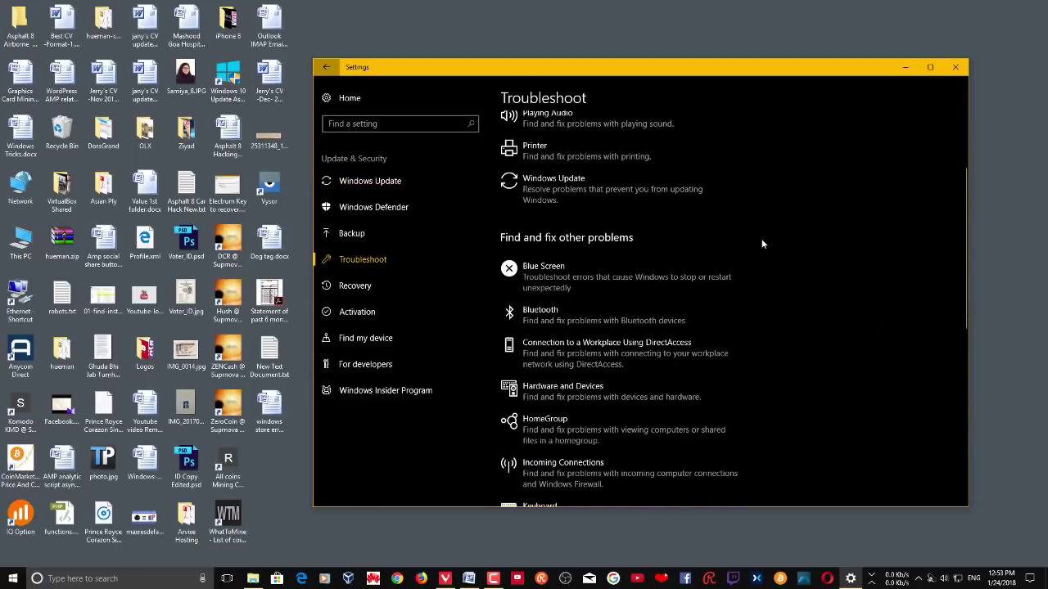
{"action": "scroll", "coordinate": [767, 255], "scroll_direction": "down", "scroll_amount": 5}
{"action": "scroll", "coordinate": [803, 243], "scroll_direction": "up", "scroll_amount": 5}
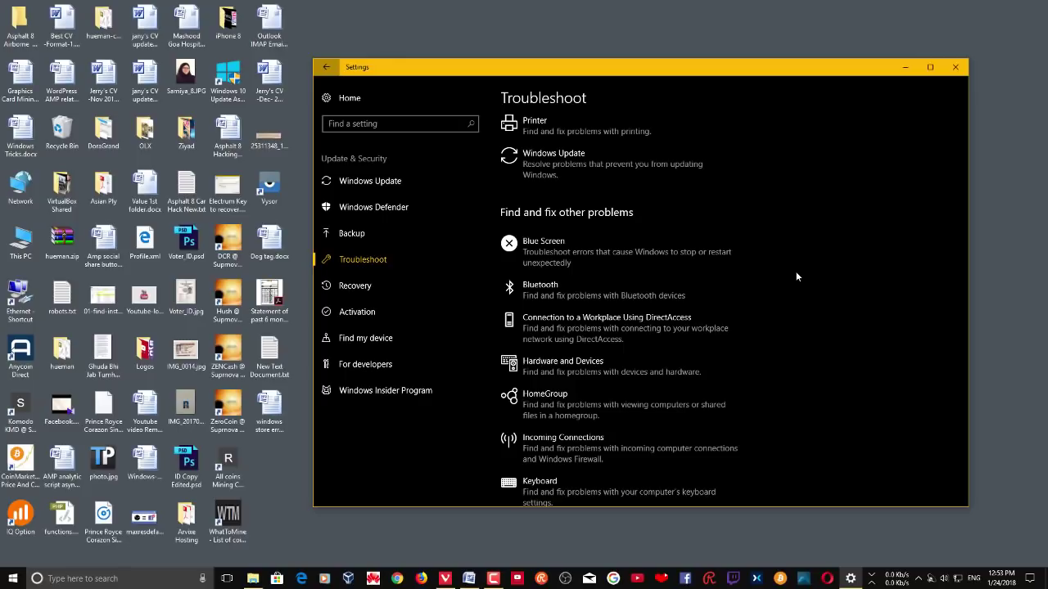
Start the Windows Update troubleshooter, then cancel it during problem detection
{"action": "left_click", "coordinate": [592, 157]}
{"action": "left_click", "coordinate": [685, 174]}
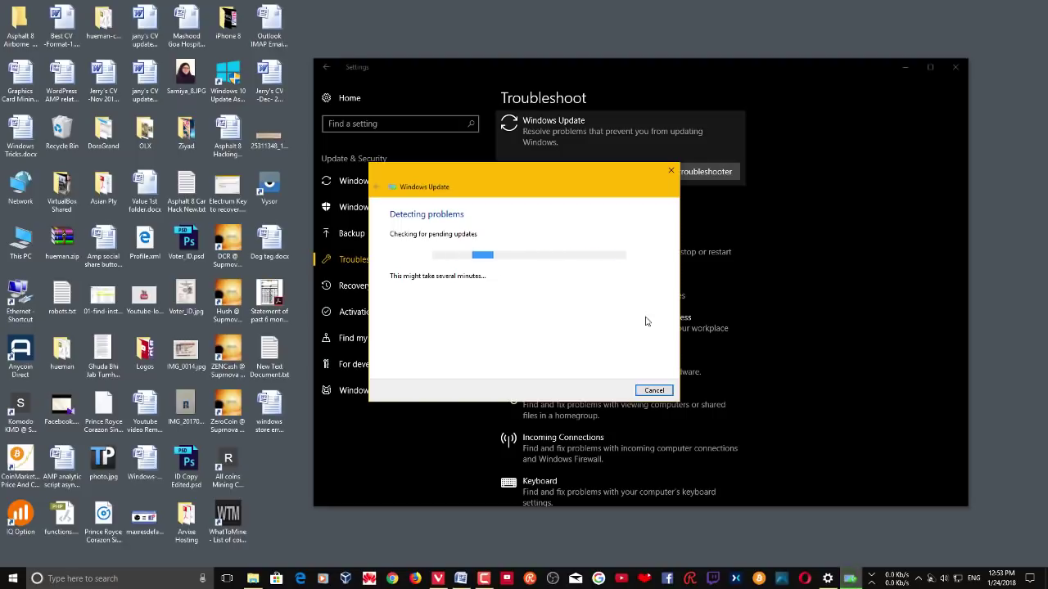
{"action": "left_click", "coordinate": [654, 391]}
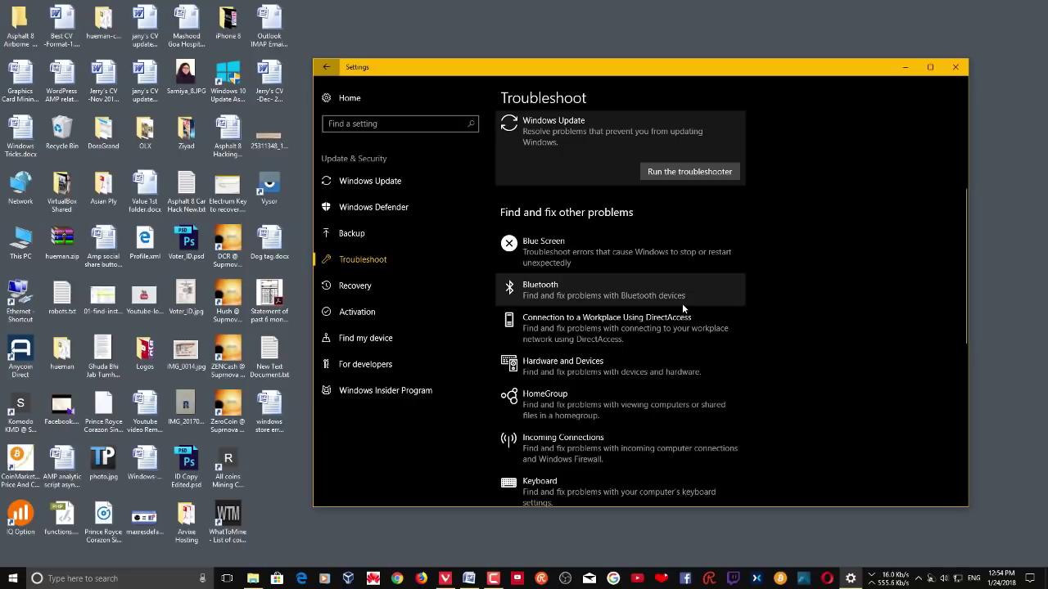
Run the Windows Store Apps troubleshooter through to its report and close it
{"action": "scroll", "coordinate": [651, 347], "scroll_direction": "down", "scroll_amount": 5}
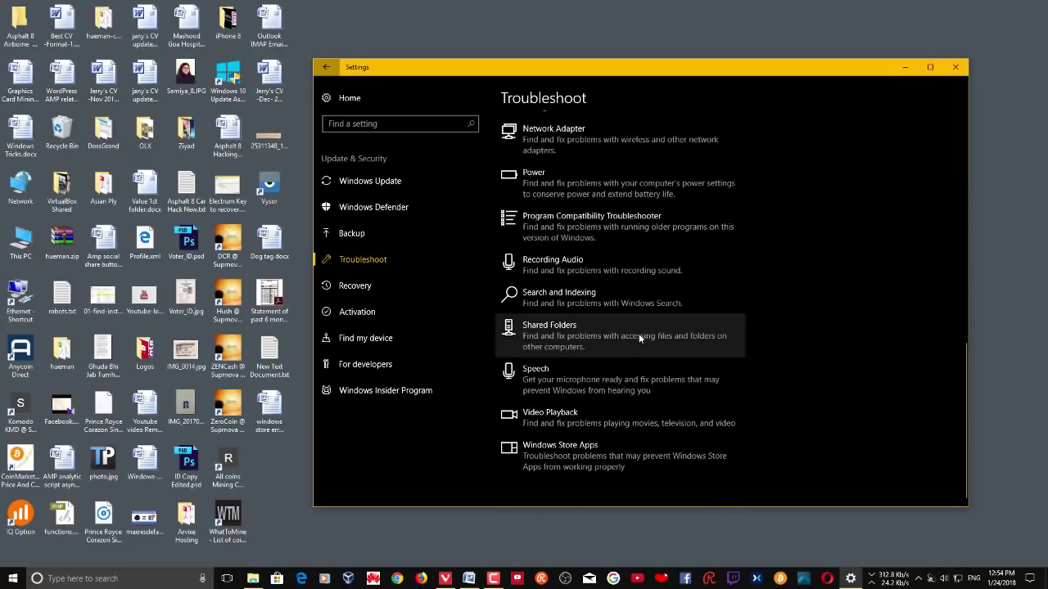
{"action": "left_click", "coordinate": [599, 463]}
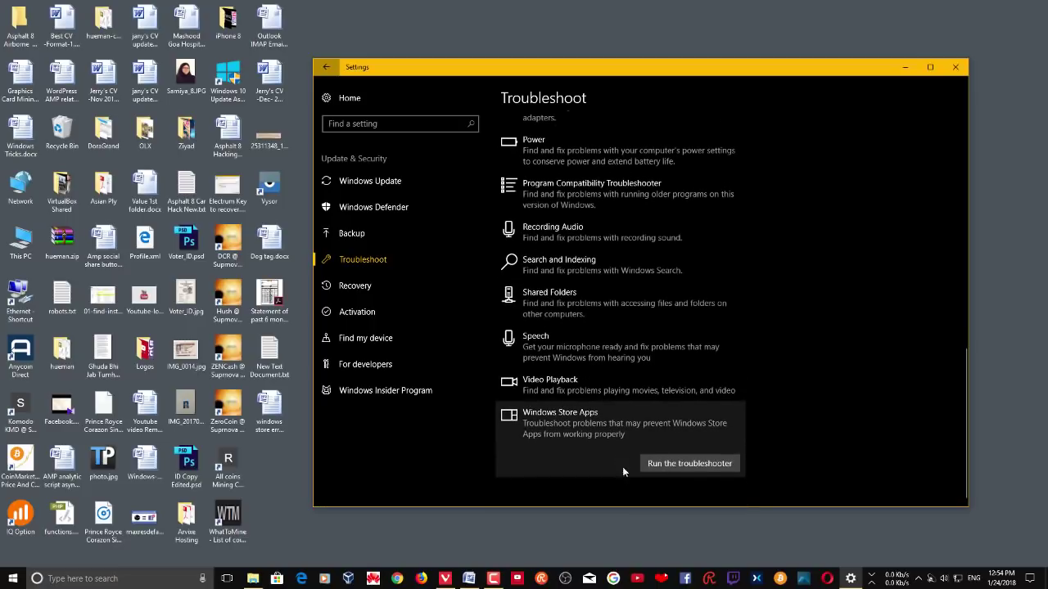
{"action": "left_click", "coordinate": [708, 470]}
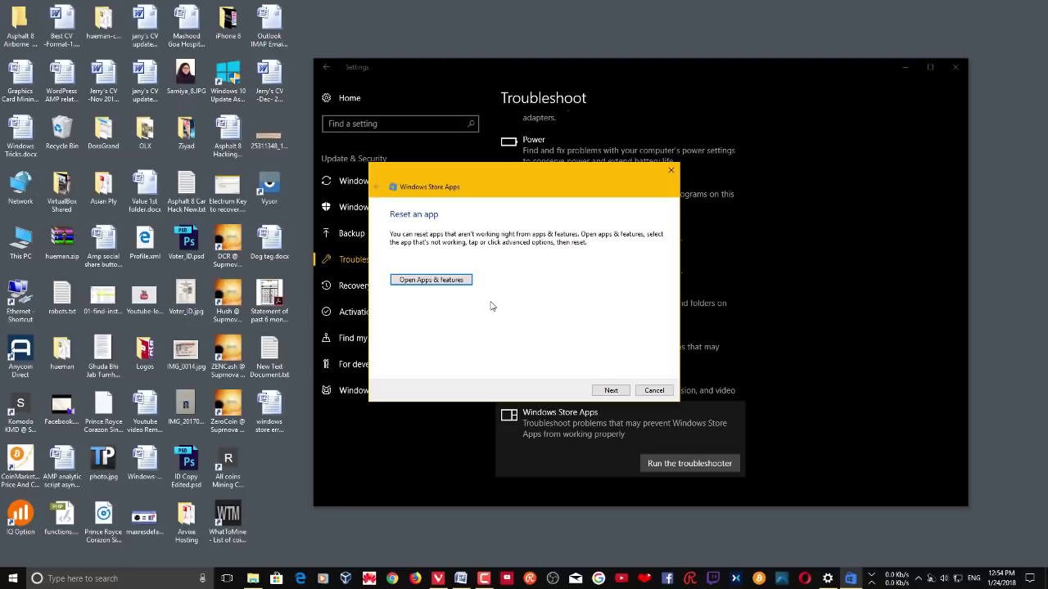
{"action": "left_click", "coordinate": [610, 391]}
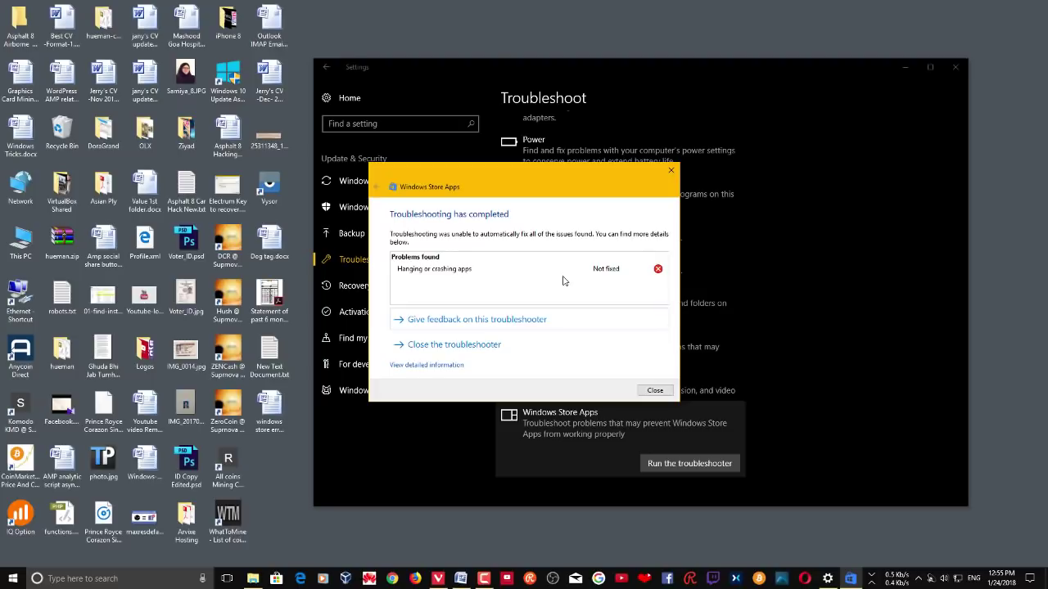
{"action": "left_click", "coordinate": [654, 390]}
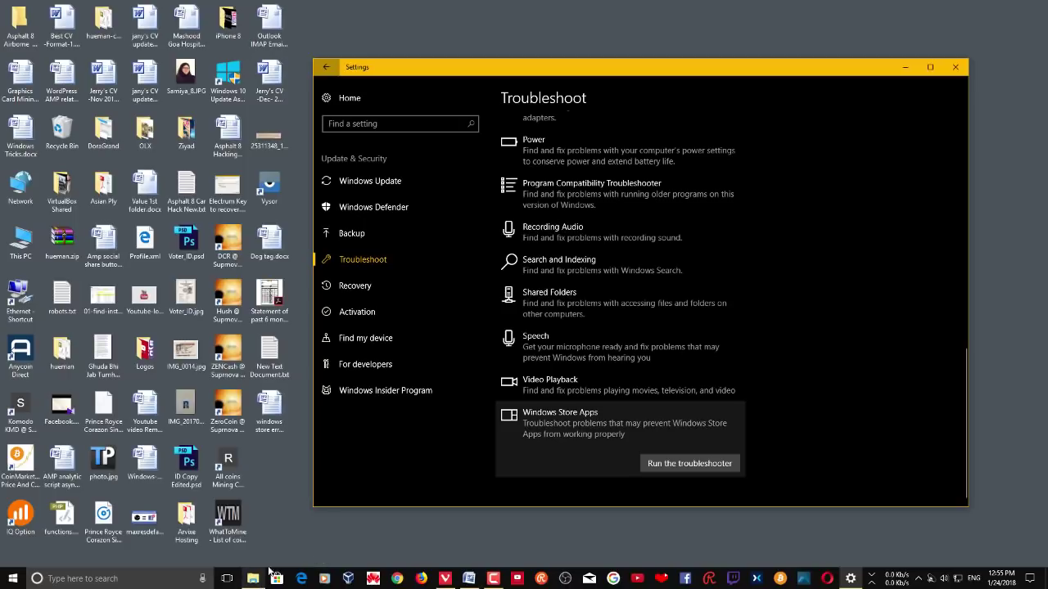
Minimize Settings, scroll the Word notes to the Powershell step, then minimize Word
{"action": "left_click", "coordinate": [904, 68]}
{"action": "left_click", "coordinate": [469, 577]}
{"action": "scroll", "coordinate": [733, 247], "scroll_direction": "up", "scroll_amount": 4}
{"action": "scroll", "coordinate": [693, 308], "scroll_direction": "down", "scroll_amount": 3}
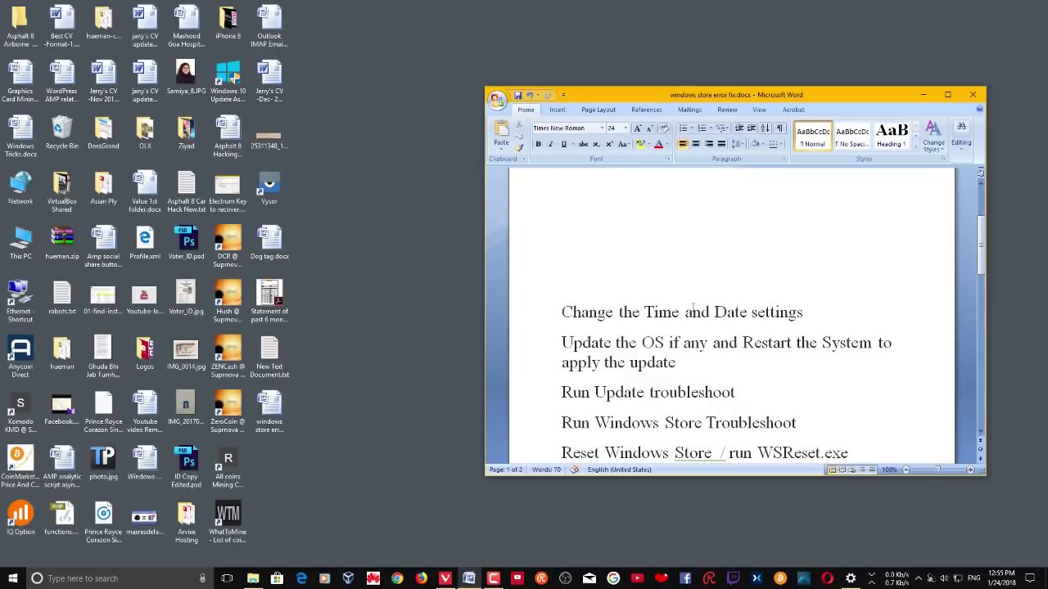
{"action": "scroll", "coordinate": [692, 308], "scroll_direction": "down", "scroll_amount": 3}
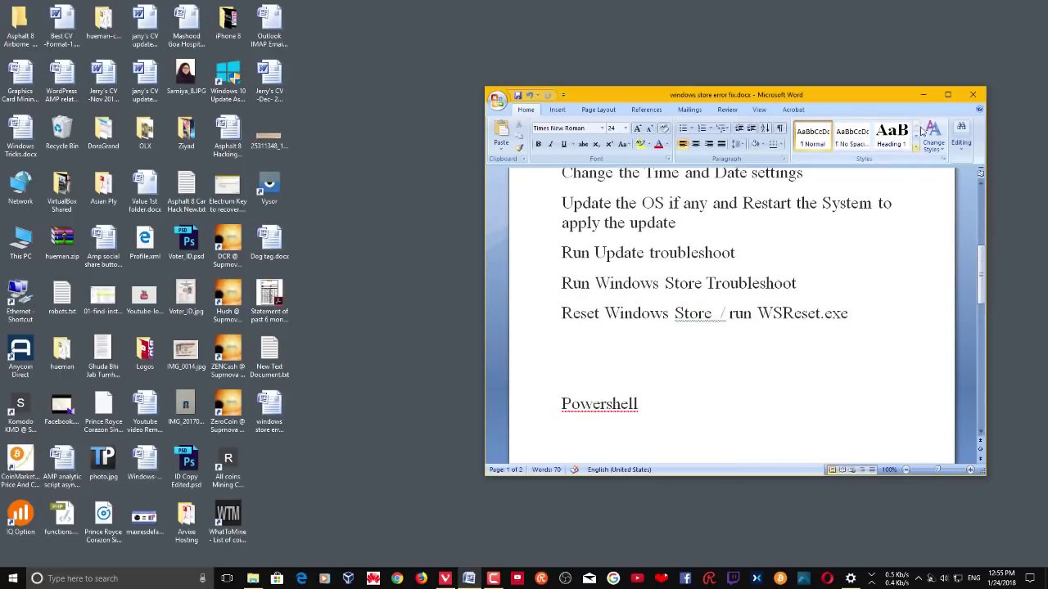
{"action": "left_click", "coordinate": [923, 95]}
Run wsreset from Start search as administrator and centre its console window
{"action": "left_click", "coordinate": [109, 578]}
{"action": "type", "text": "ws"}
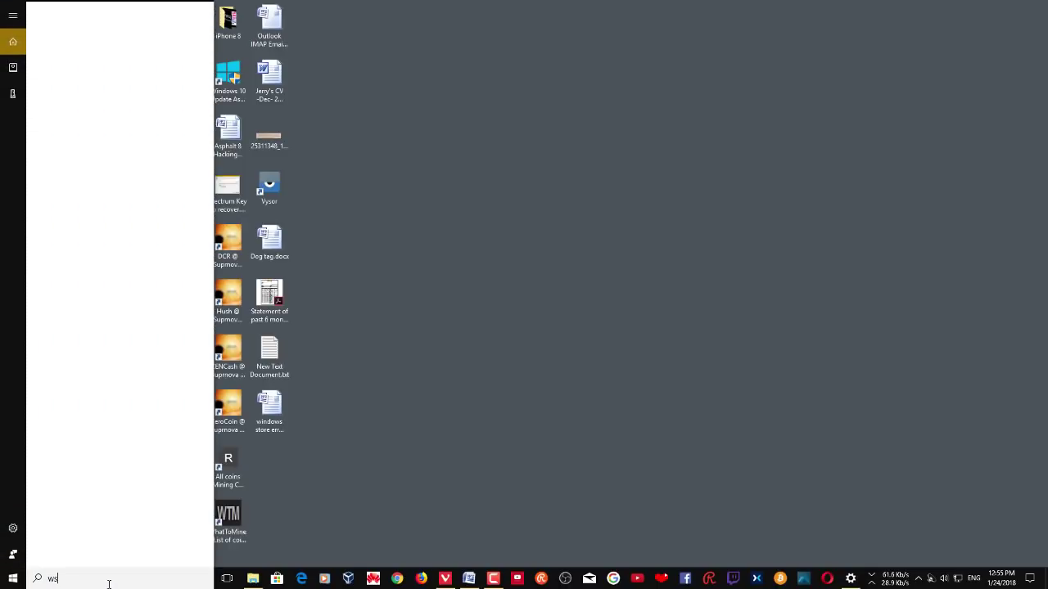
{"action": "type", "text": "reset"}
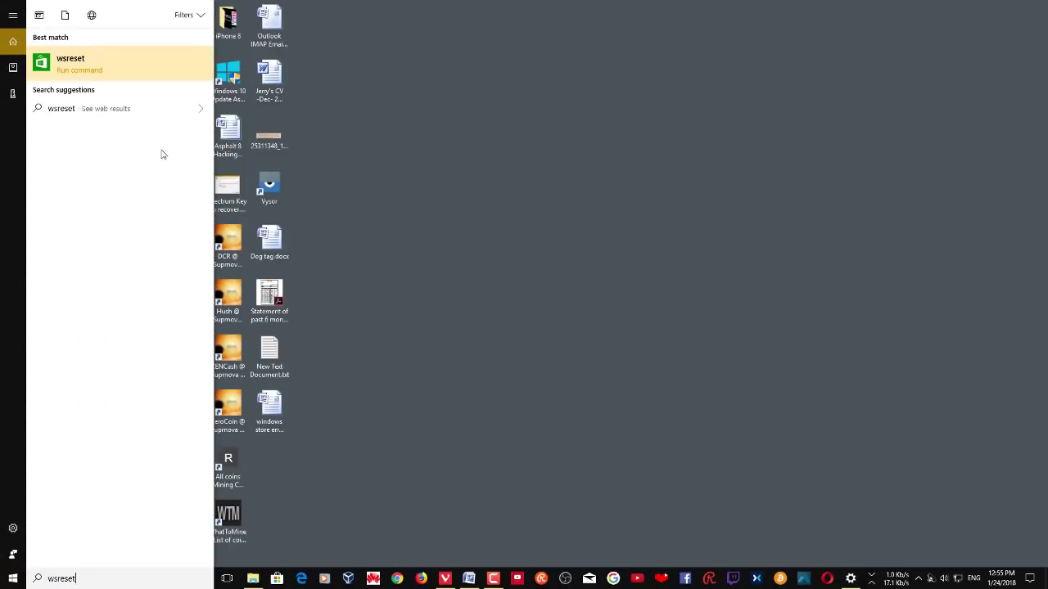
{"action": "right_click", "coordinate": [126, 77]}
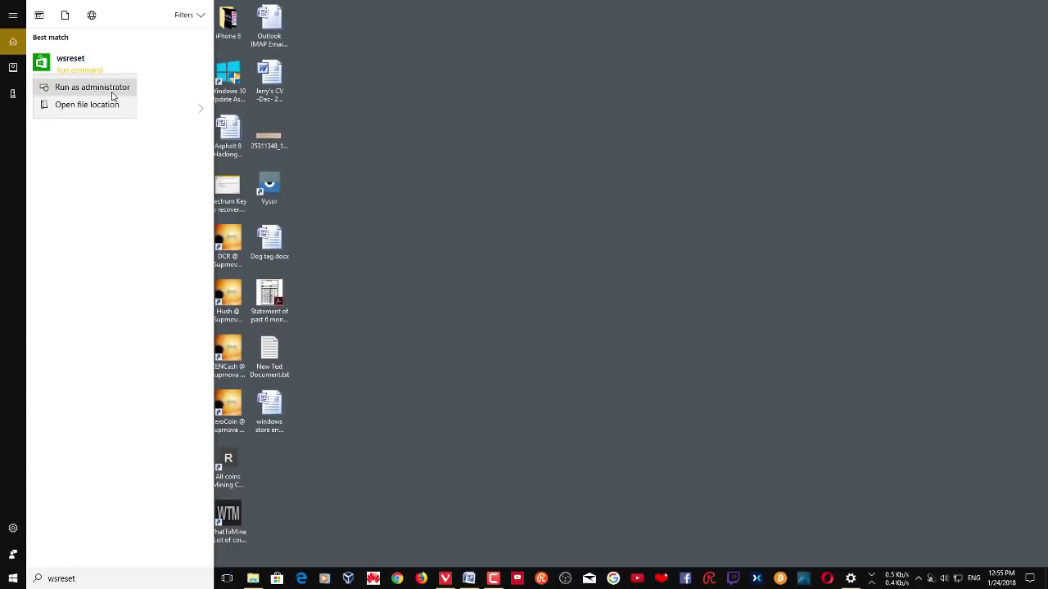
{"action": "left_click", "coordinate": [112, 96]}
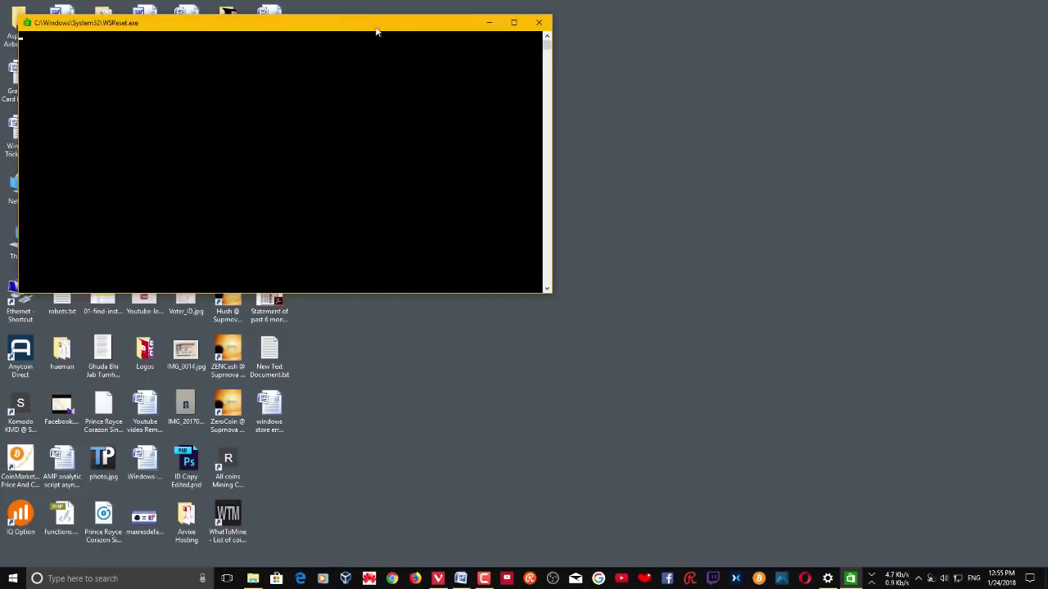
{"action": "left_click_drag", "start_coordinate": [347, 24], "coordinate": [716, 57]}
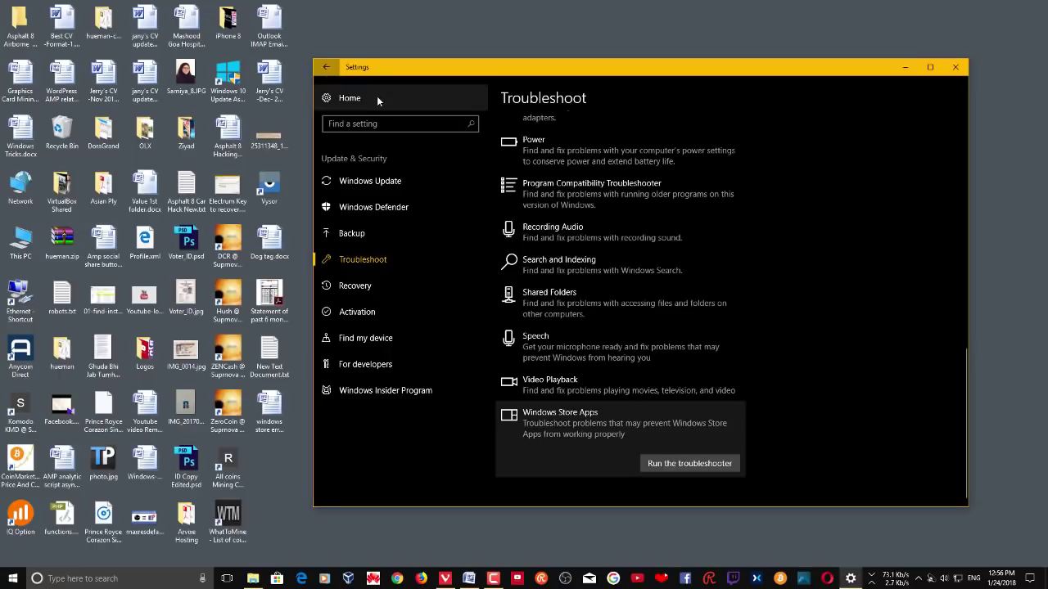
Open Microsoft Store's Advanced options from Apps & features by searching 'store'
{"action": "left_click", "coordinate": [377, 98]}
{"action": "left_click", "coordinate": [449, 317]}
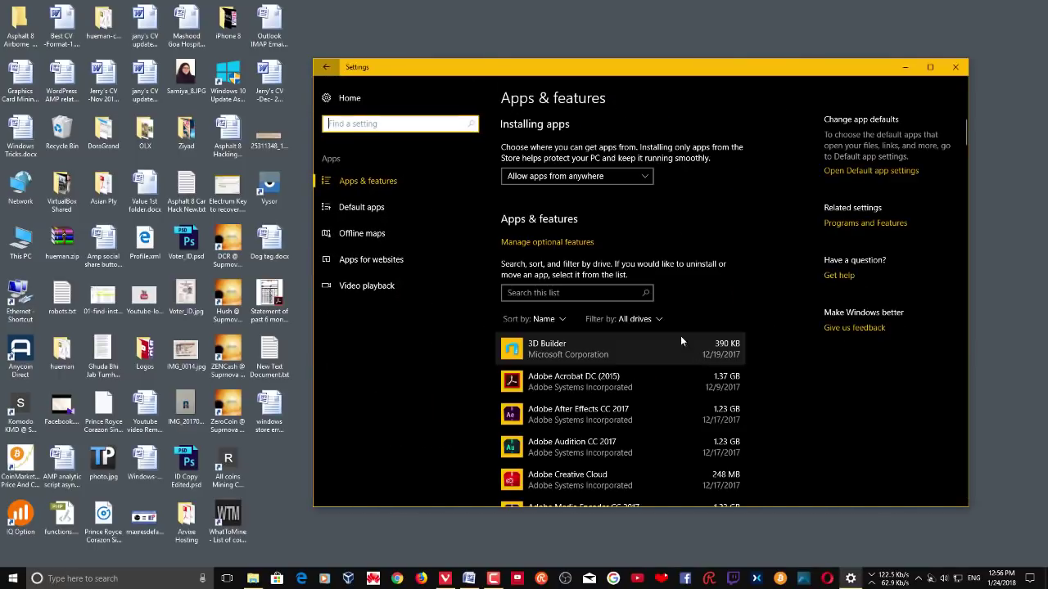
{"action": "left_click", "coordinate": [586, 292]}
{"action": "type", "text": "store"}
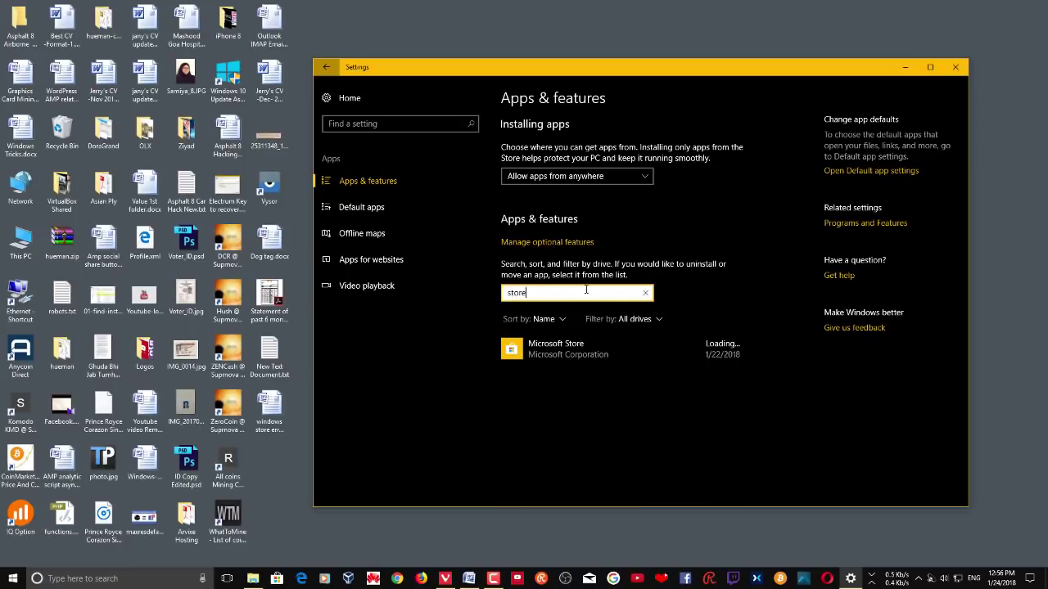
{"action": "left_click", "coordinate": [590, 347]}
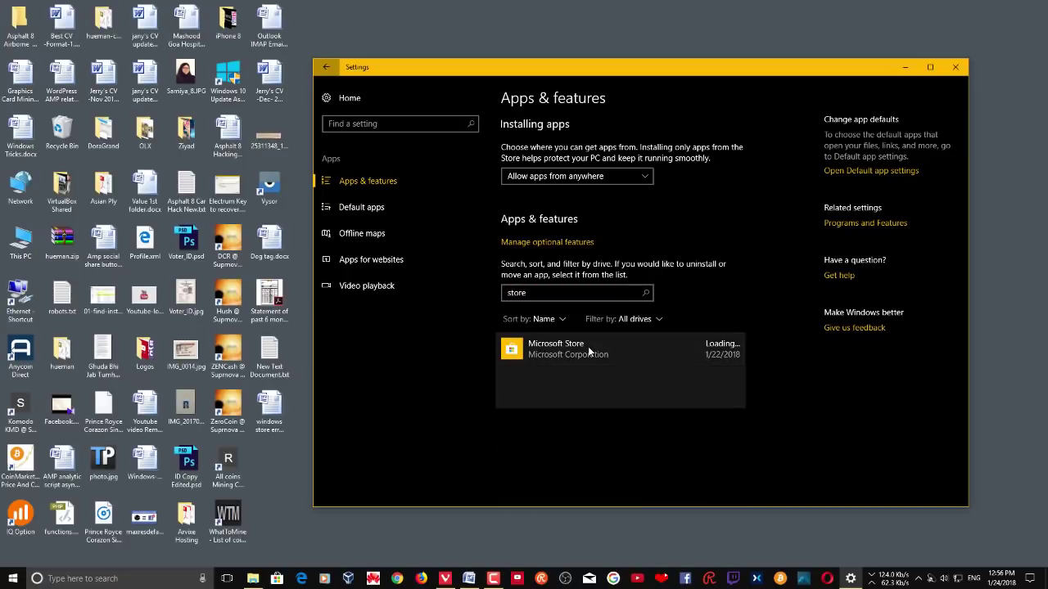
{"action": "left_click", "coordinate": [544, 366]}
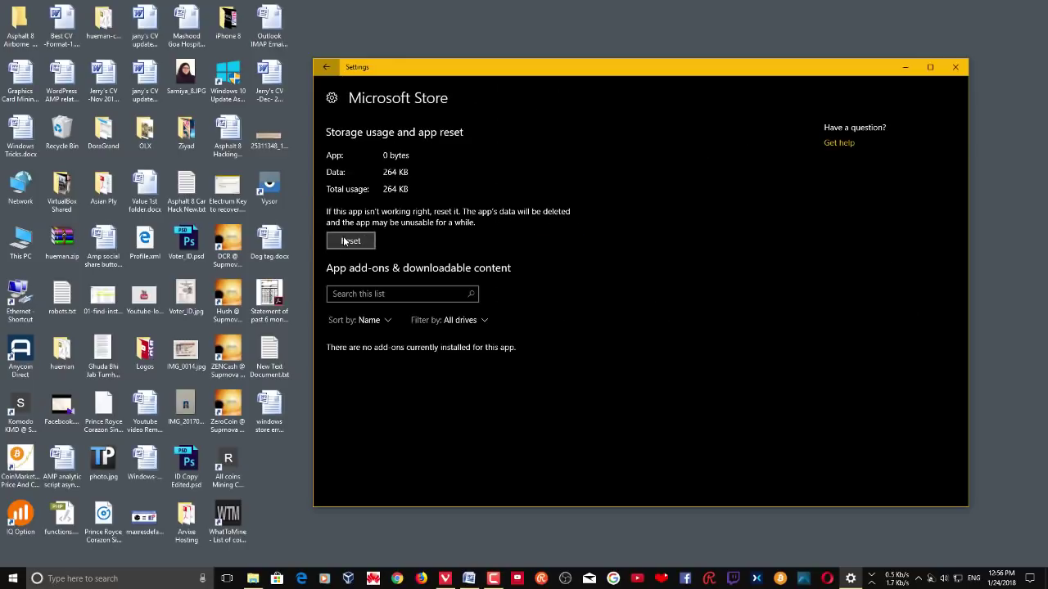
Search 'store' in Start, view the Microsoft Store result's options, then return to Settings
{"action": "left_click", "coordinate": [280, 580]}
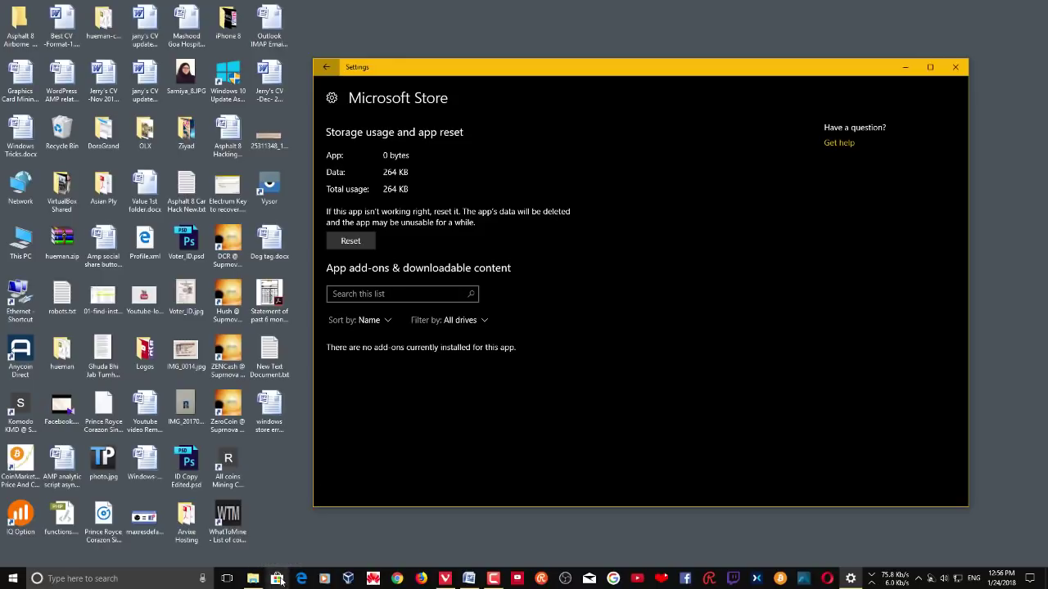
{"action": "left_click", "coordinate": [18, 581]}
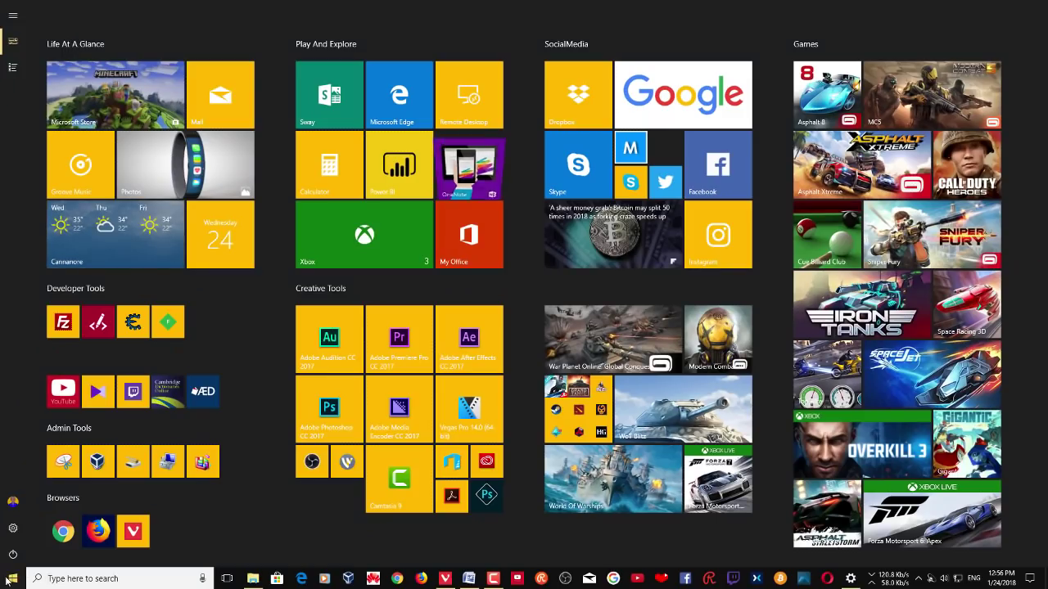
{"action": "left_click", "coordinate": [72, 579]}
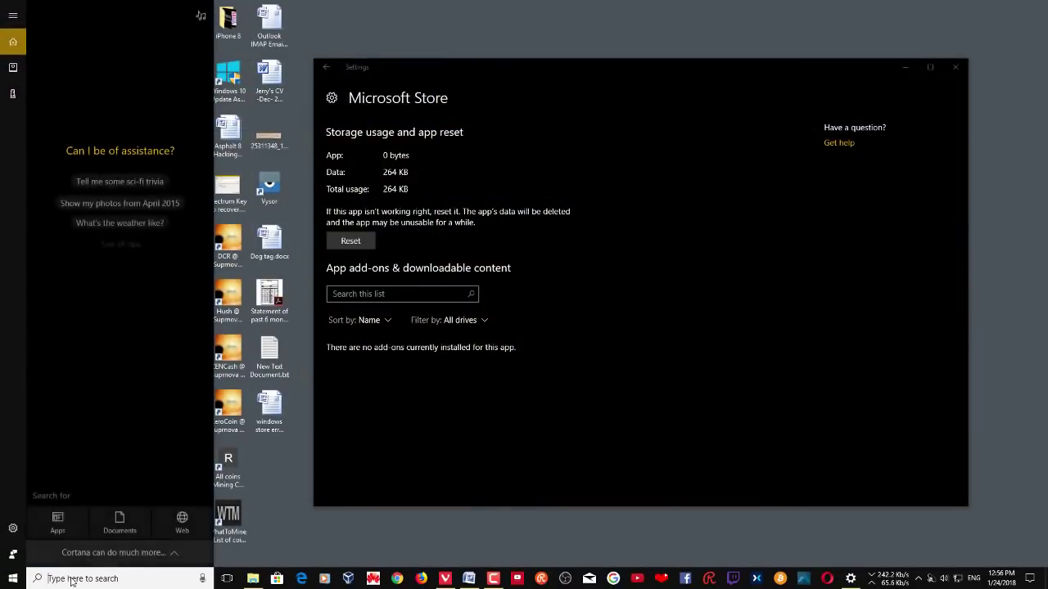
{"action": "type", "text": "store"}
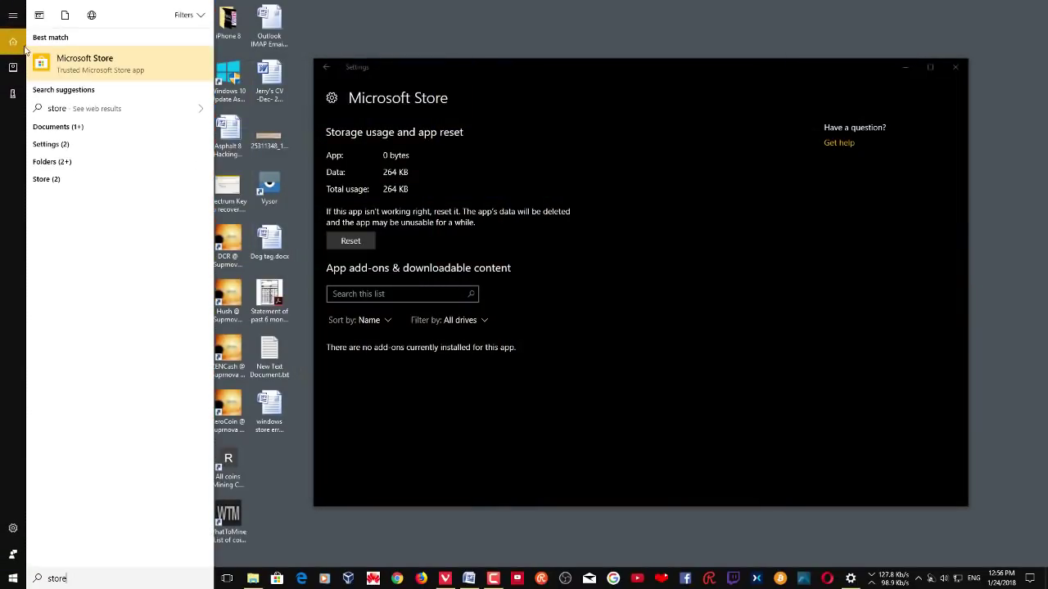
{"action": "right_click", "coordinate": [87, 72]}
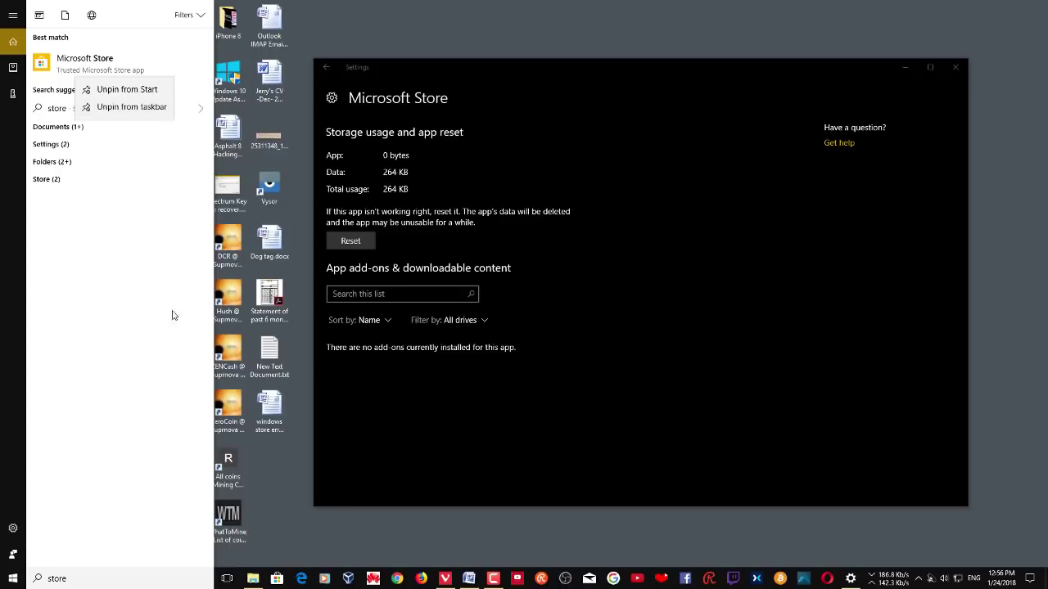
{"action": "left_click", "coordinate": [534, 8]}
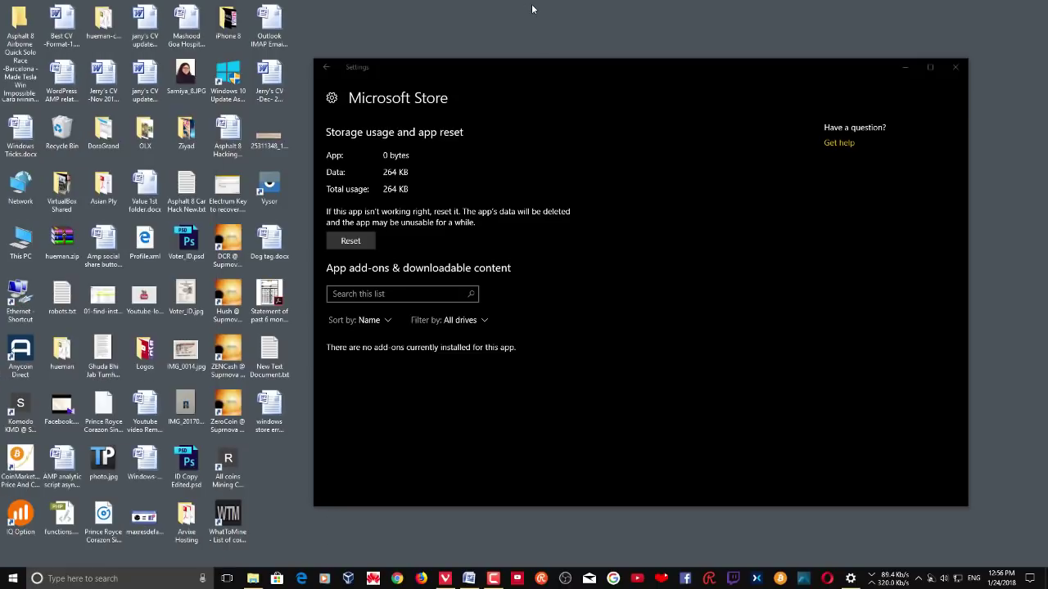
{"action": "left_click", "coordinate": [959, 67]}
Close Settings and scroll the Word notes to the Dism RestoreHealth and sfc /scannow commands
{"action": "left_click", "coordinate": [959, 67]}
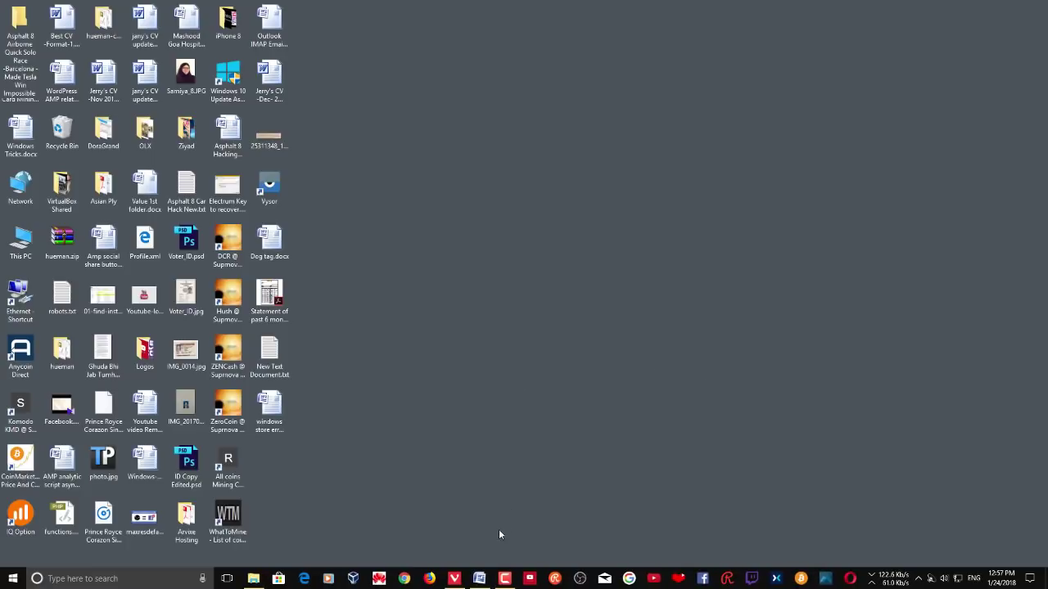
{"action": "left_click", "coordinate": [479, 578]}
{"action": "scroll", "coordinate": [579, 314], "scroll_direction": "down", "scroll_amount": 2}
{"action": "scroll", "coordinate": [759, 303], "scroll_direction": "up", "scroll_amount": 1}
{"action": "scroll", "coordinate": [760, 303], "scroll_direction": "down", "scroll_amount": 3}
{"action": "scroll", "coordinate": [753, 304], "scroll_direction": "up", "scroll_amount": 1}
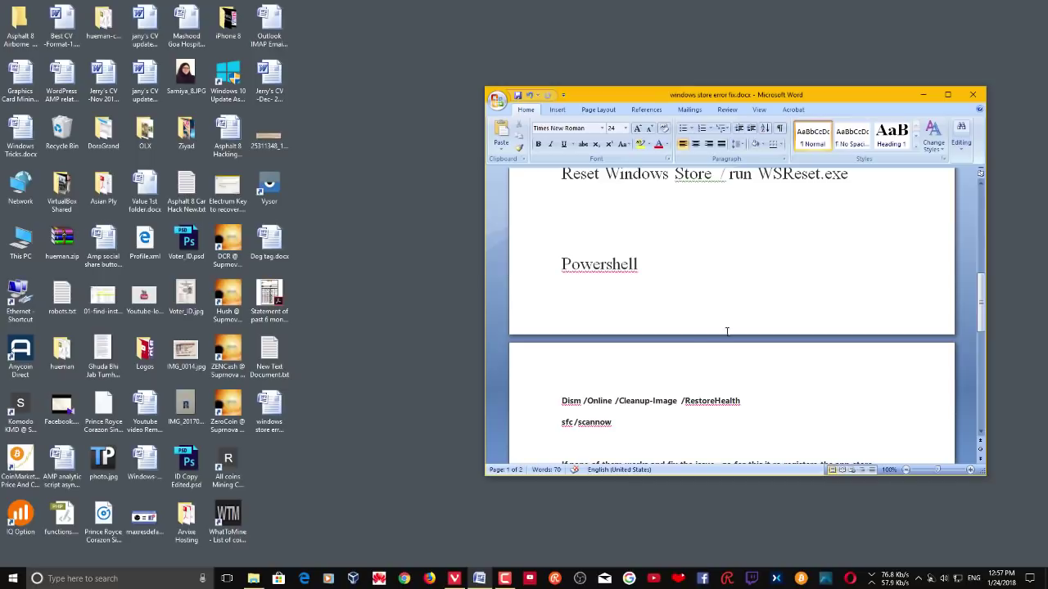
Launch Windows PowerShell as administrator from Start search and move it left
{"action": "left_click", "coordinate": [108, 573]}
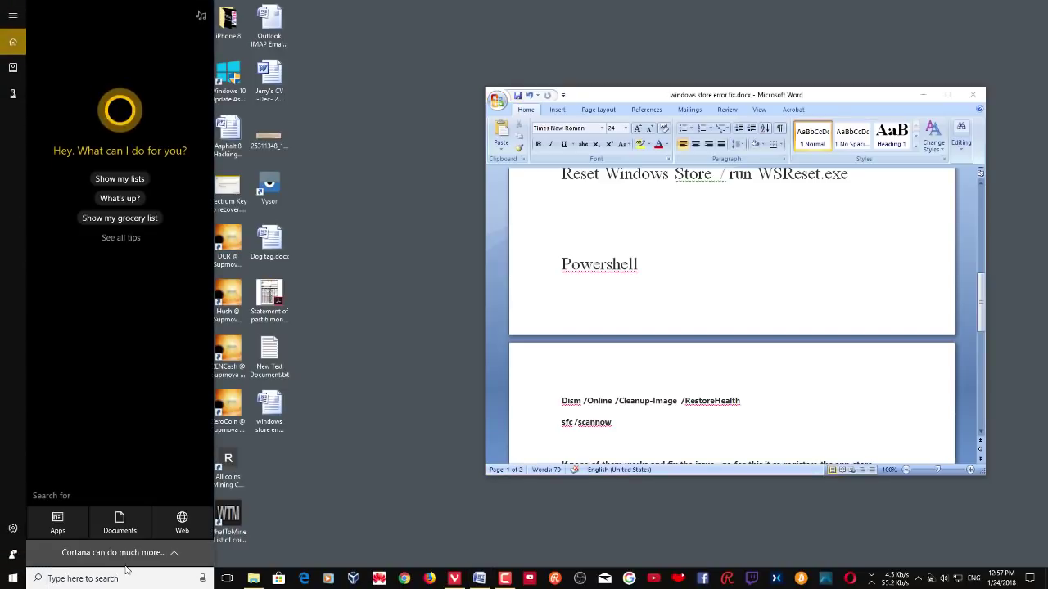
{"action": "type", "text": "powershell"}
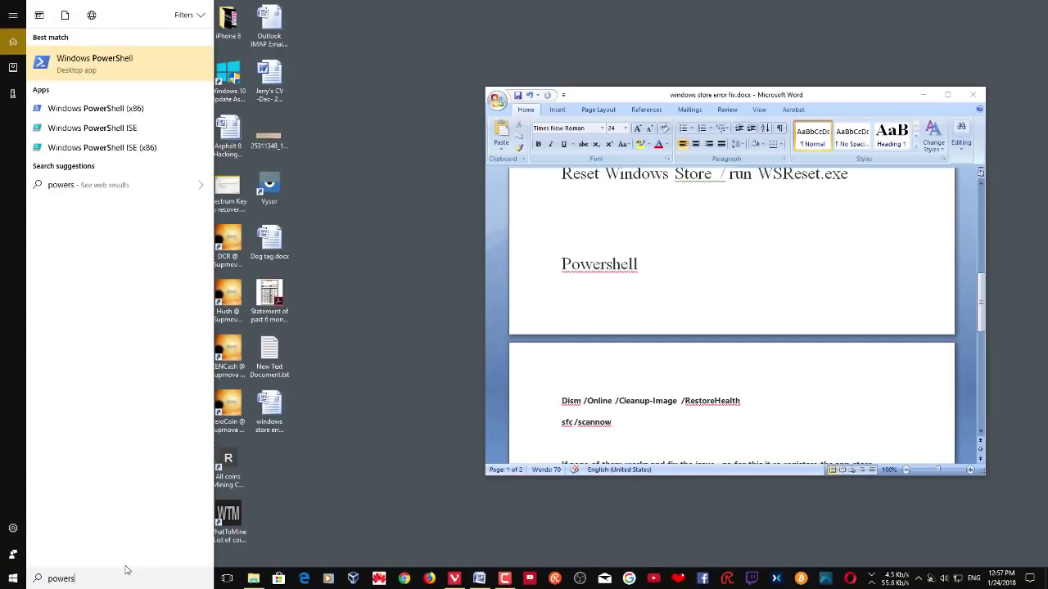
{"action": "right_click", "coordinate": [117, 66]}
{"action": "left_click", "coordinate": [131, 76]}
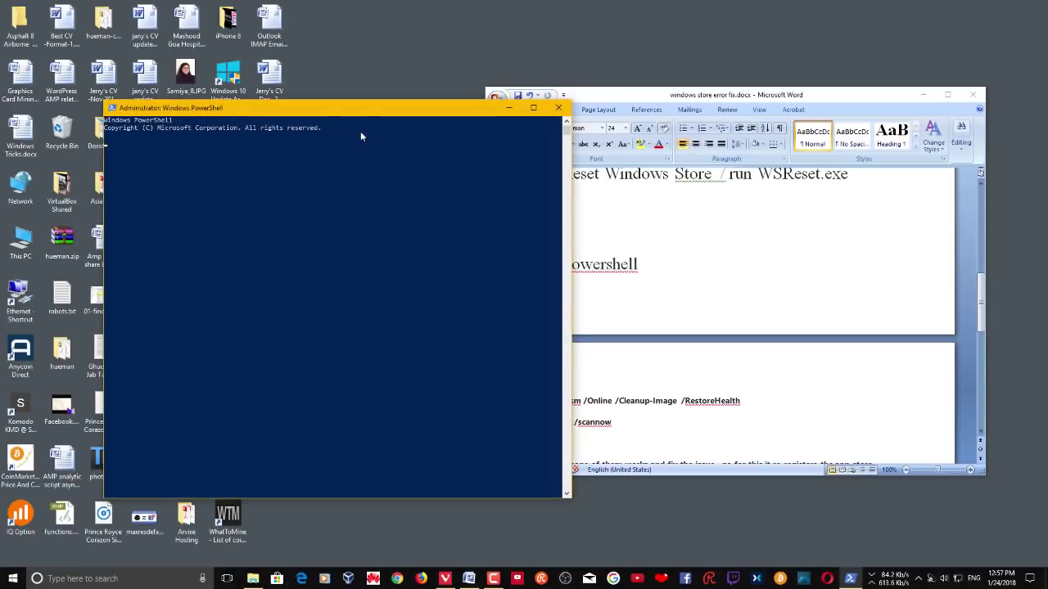
{"action": "left_click_drag", "start_coordinate": [360, 110], "coordinate": [277, 127]}
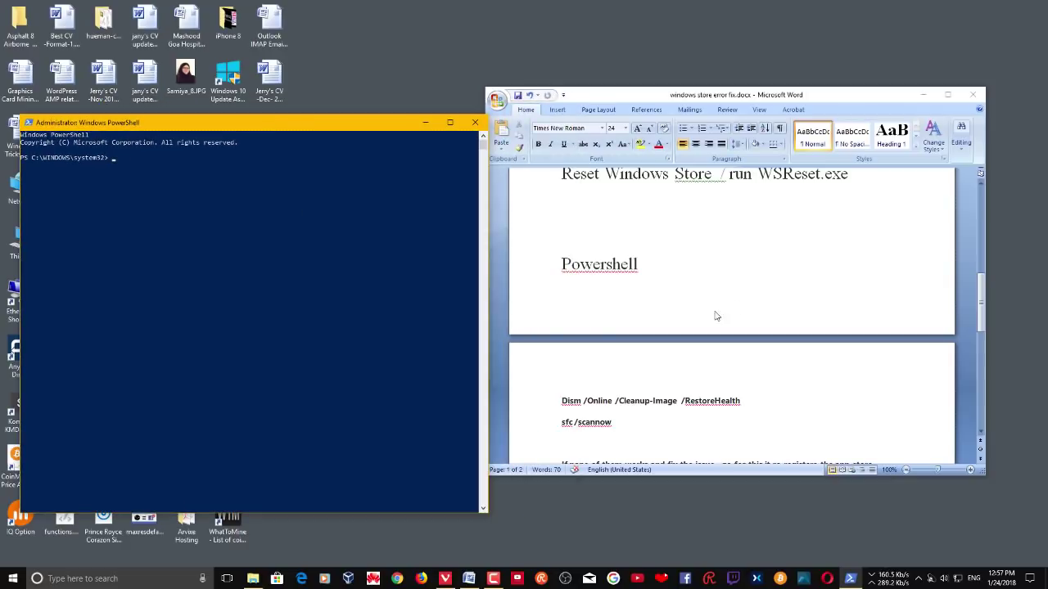
{"action": "scroll", "coordinate": [704, 317], "scroll_direction": "down", "scroll_amount": 1}
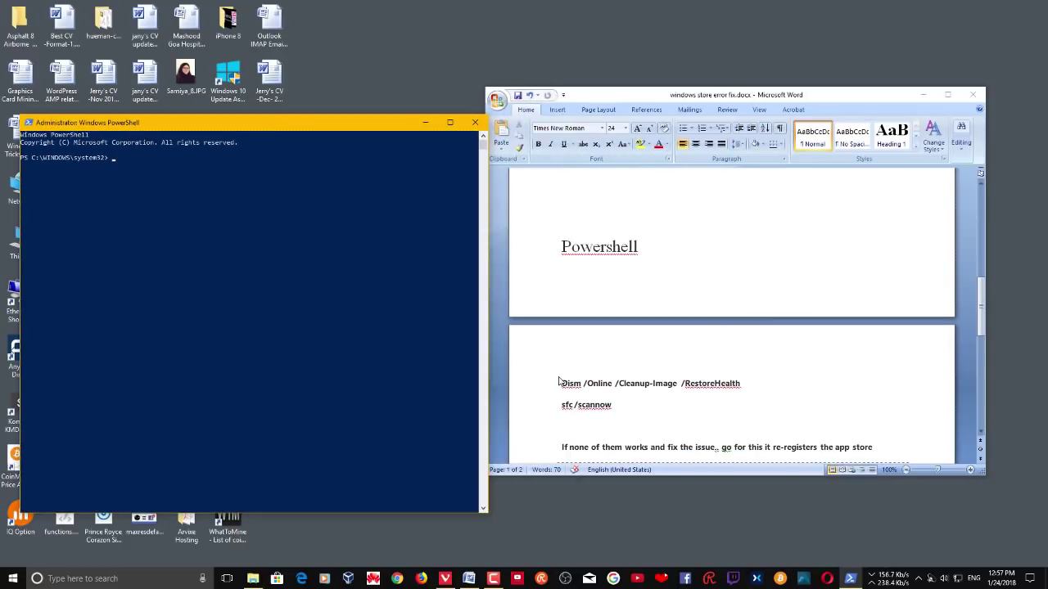
Copy the Dism /Online /Cleanup-Image /RestoreHealth line from the notes and run it in PowerShell
{"action": "left_click", "coordinate": [583, 384]}
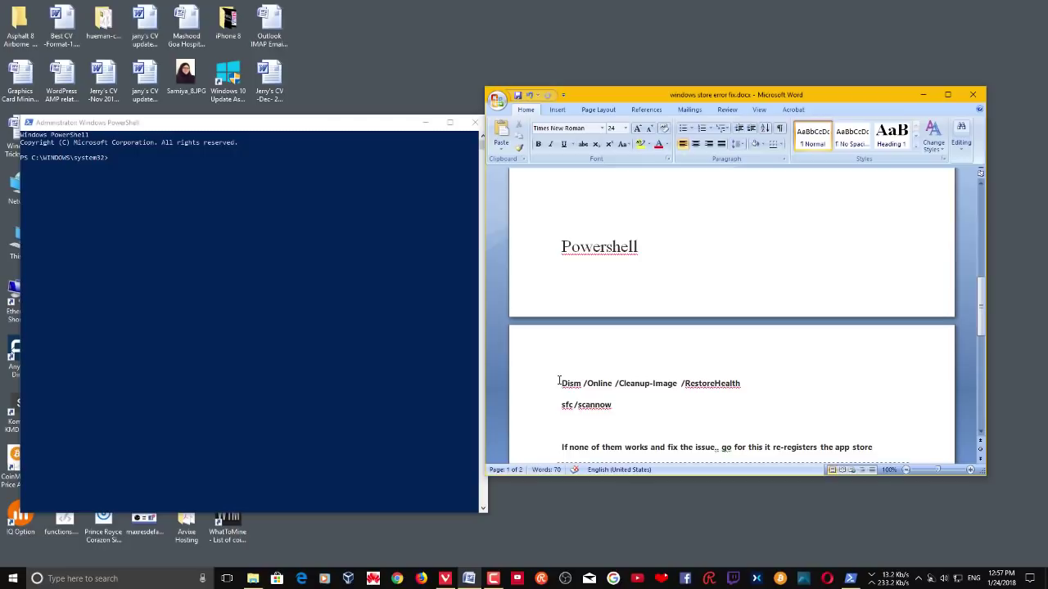
{"action": "left_click_drag", "start_coordinate": [562, 383], "coordinate": [741, 384]}
{"action": "key", "text": "super+c"}
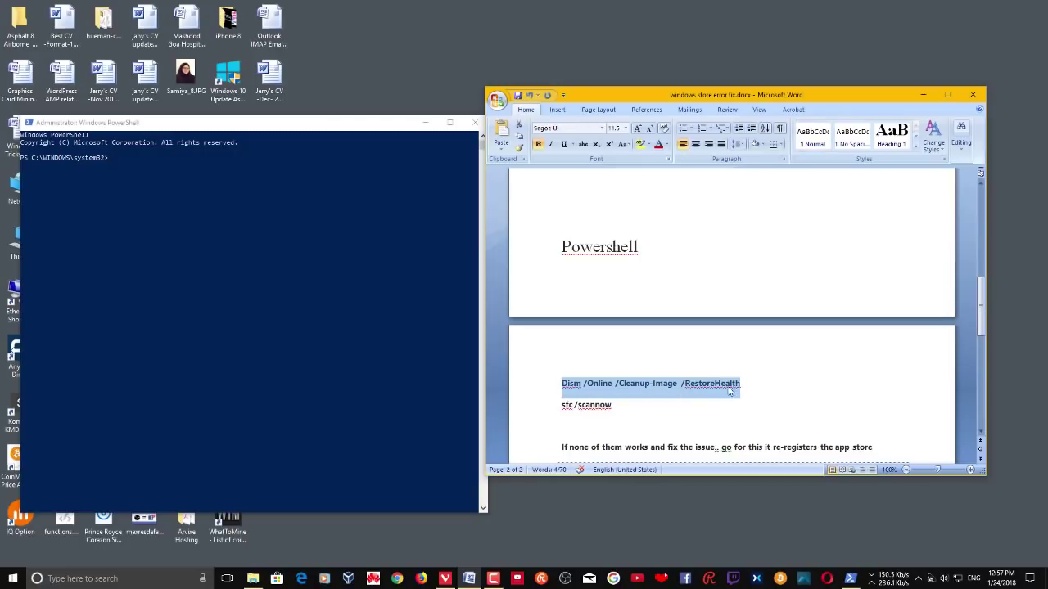
{"action": "left_click", "coordinate": [131, 157]}
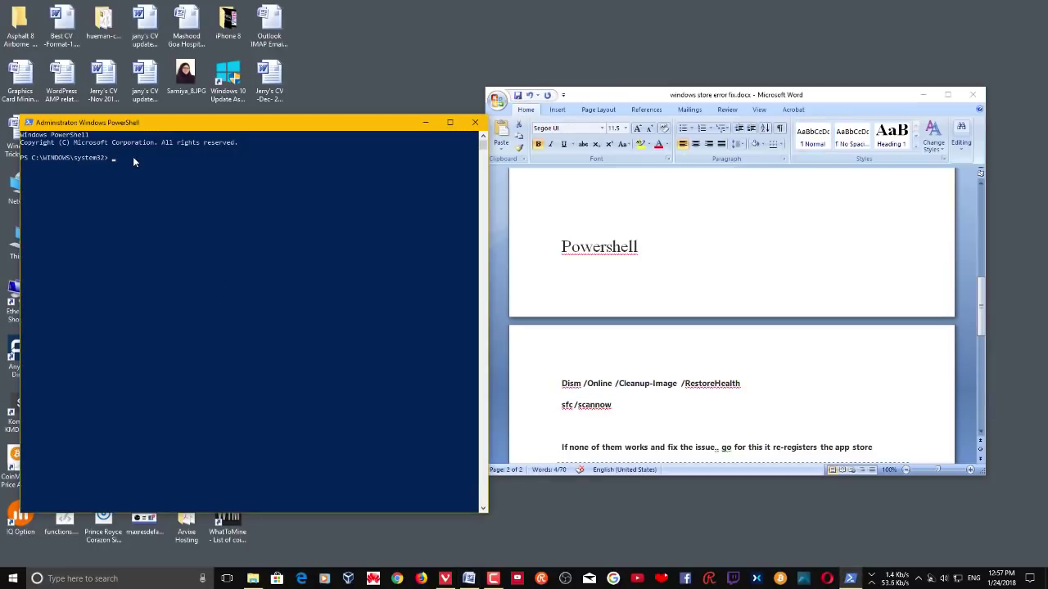
{"action": "right_click", "coordinate": [133, 156]}
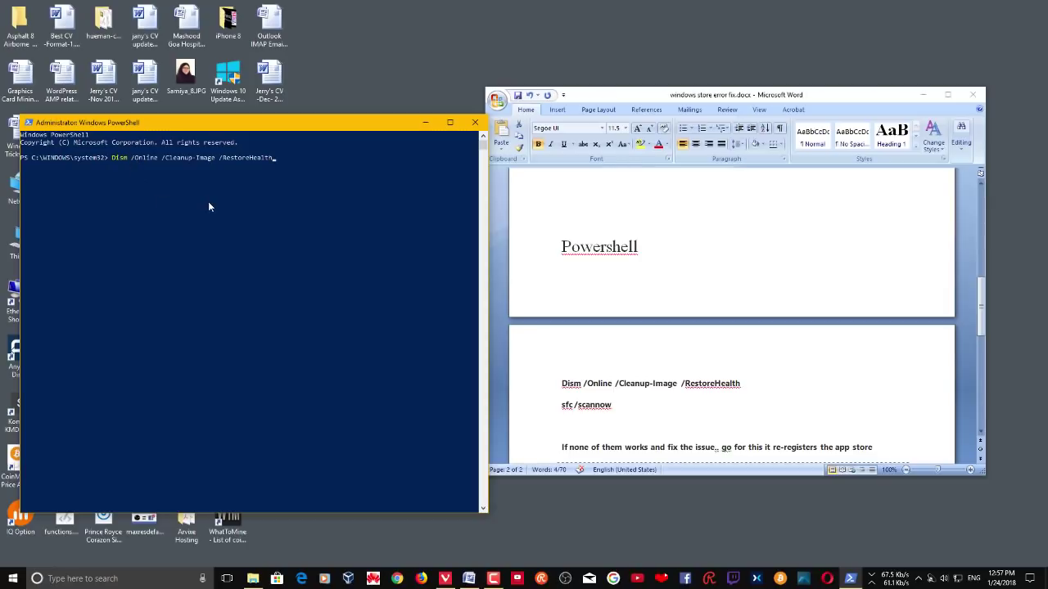
{"action": "key", "text": "Return"}
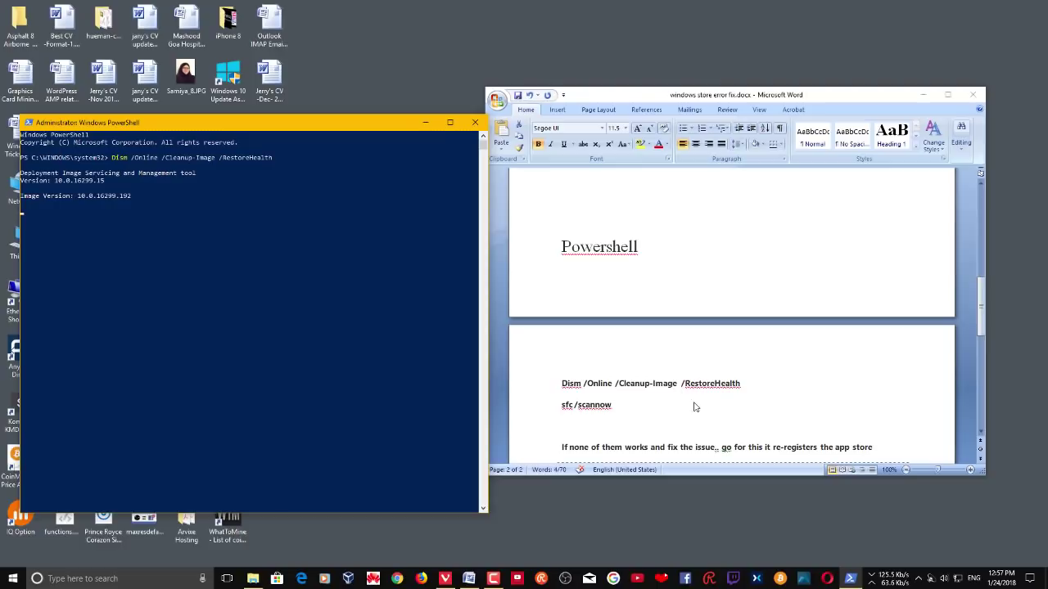
Select the sfc /scannow line in the notes, then close the PowerShell console
{"action": "left_click", "coordinate": [561, 407]}
{"action": "key", "text": "shift+Up"}
{"action": "left_click_drag", "start_coordinate": [559, 406], "coordinate": [612, 407]}
{"action": "key", "text": "ctrl+c"}
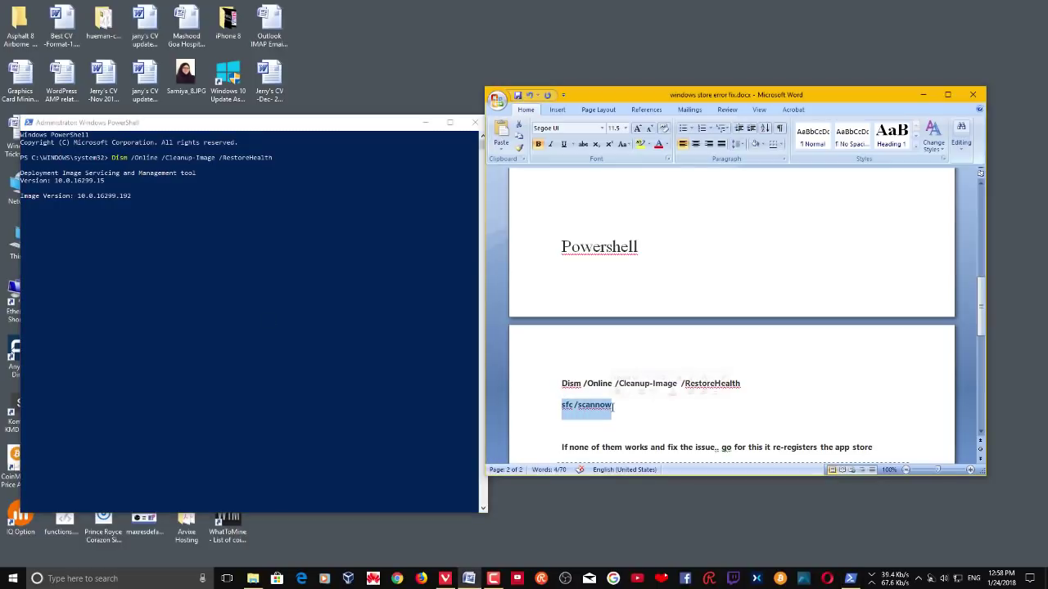
{"action": "left_click", "coordinate": [461, 148]}
{"action": "left_click", "coordinate": [474, 123]}
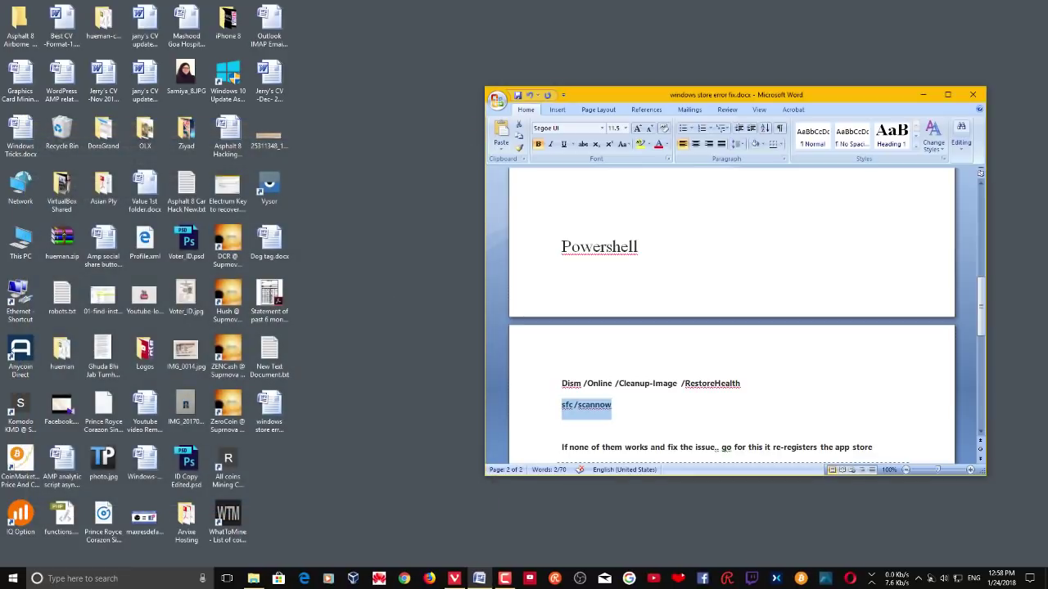
Launch Windows PowerShell as administrator from the Windows search
{"action": "left_click", "coordinate": [107, 577]}
{"action": "type", "text": "powershe"}
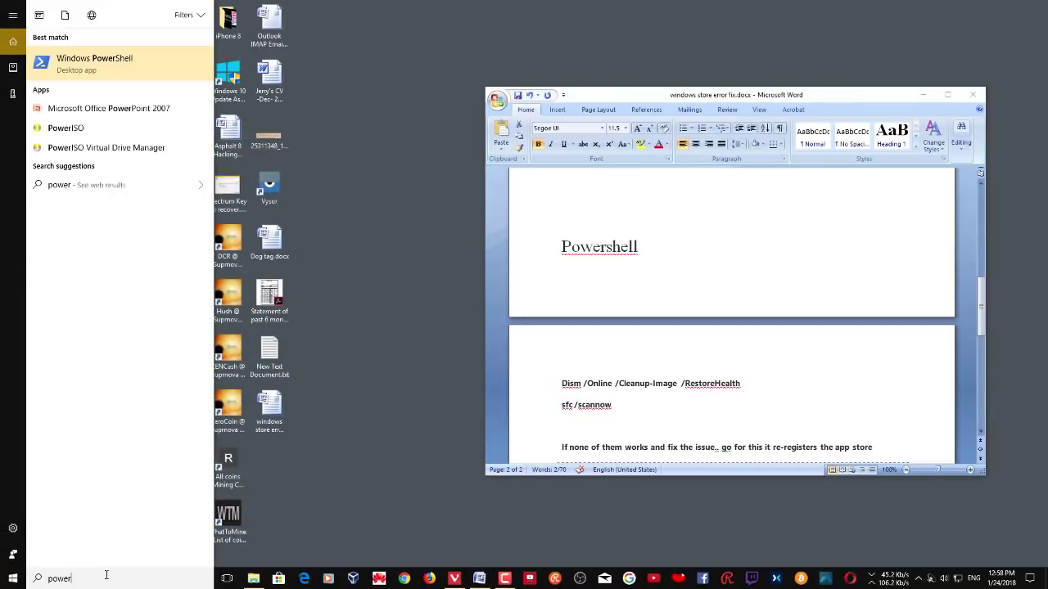
{"action": "right_click", "coordinate": [141, 81]}
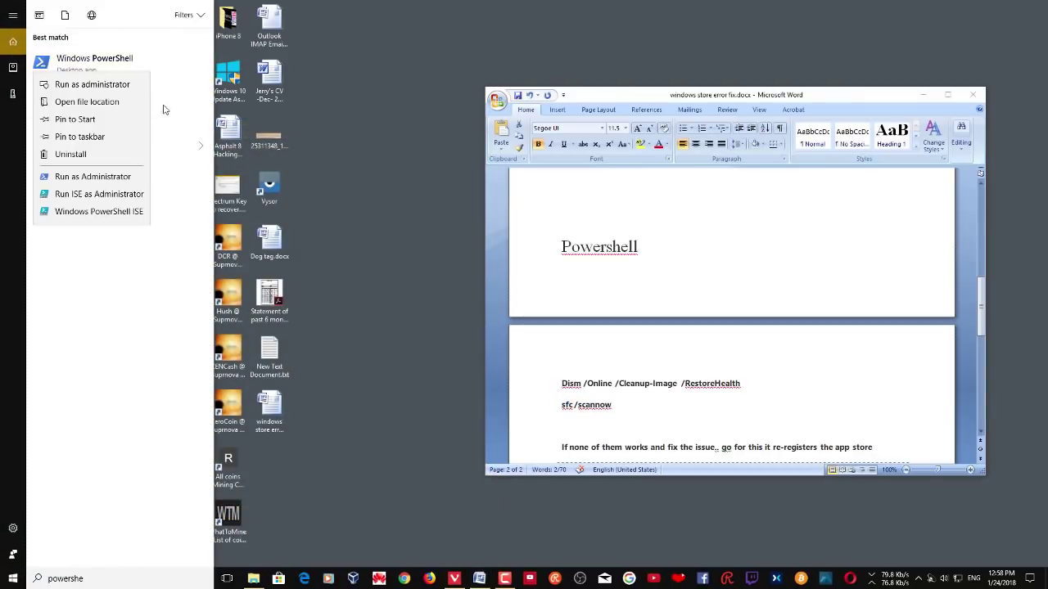
{"action": "left_click", "coordinate": [143, 84]}
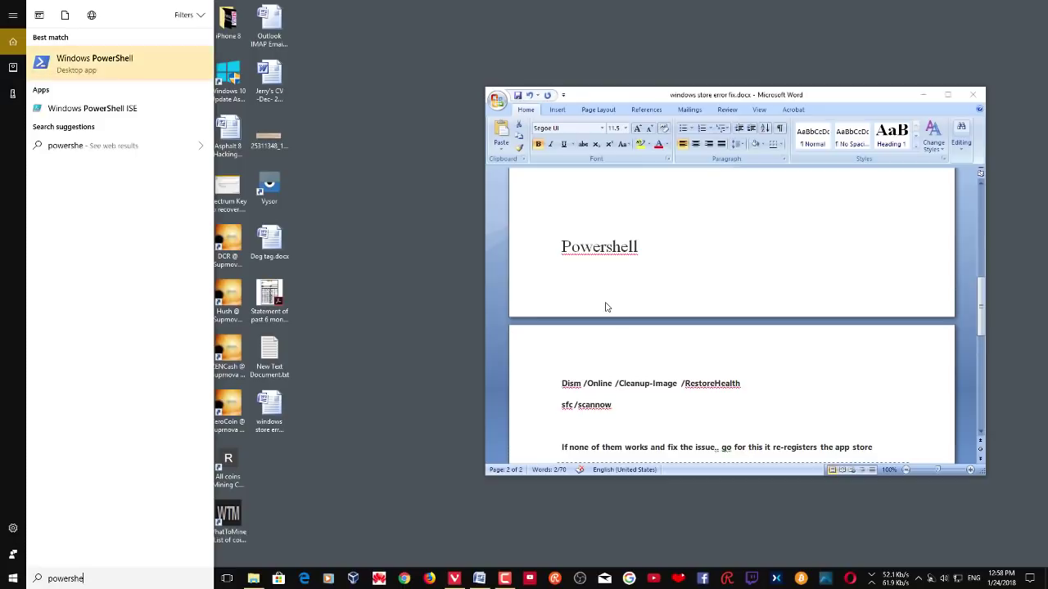
Paste and run sfc /scannow, then close the console once the scan starts
{"action": "key", "text": "ctrl+v"}
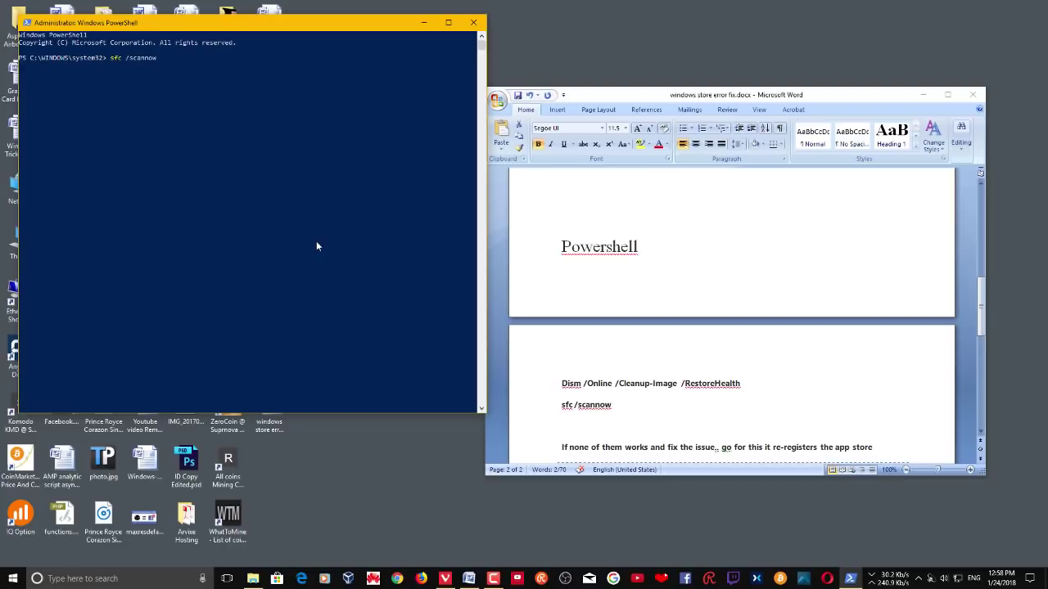
{"action": "key", "text": "Return"}
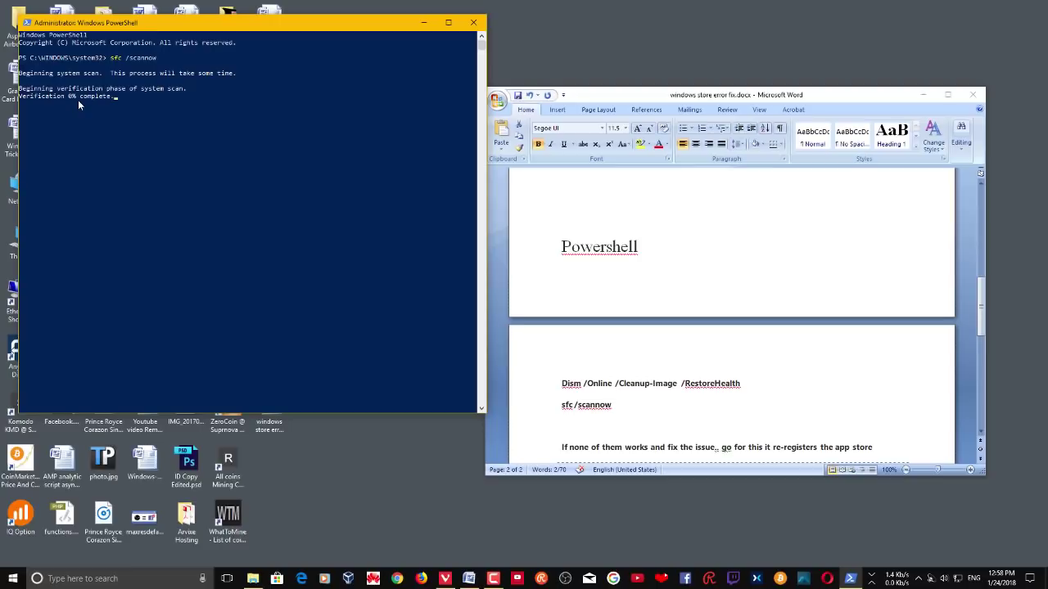
{"action": "left_click", "coordinate": [473, 22]}
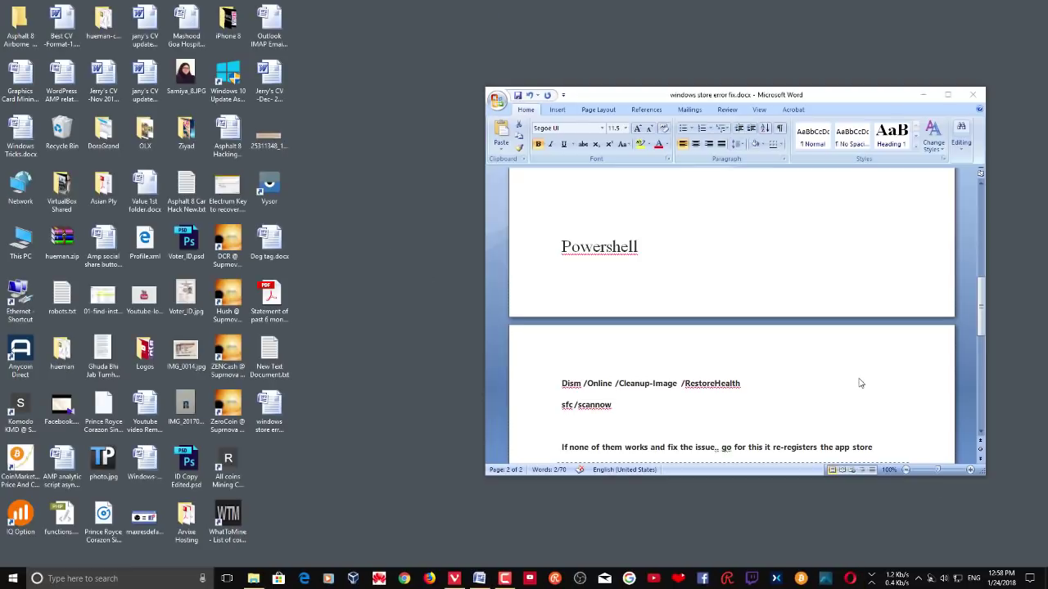
{"action": "scroll", "coordinate": [732, 380], "scroll_direction": "down", "scroll_amount": 3}
{"action": "scroll", "coordinate": [733, 381], "scroll_direction": "down", "scroll_amount": 1}
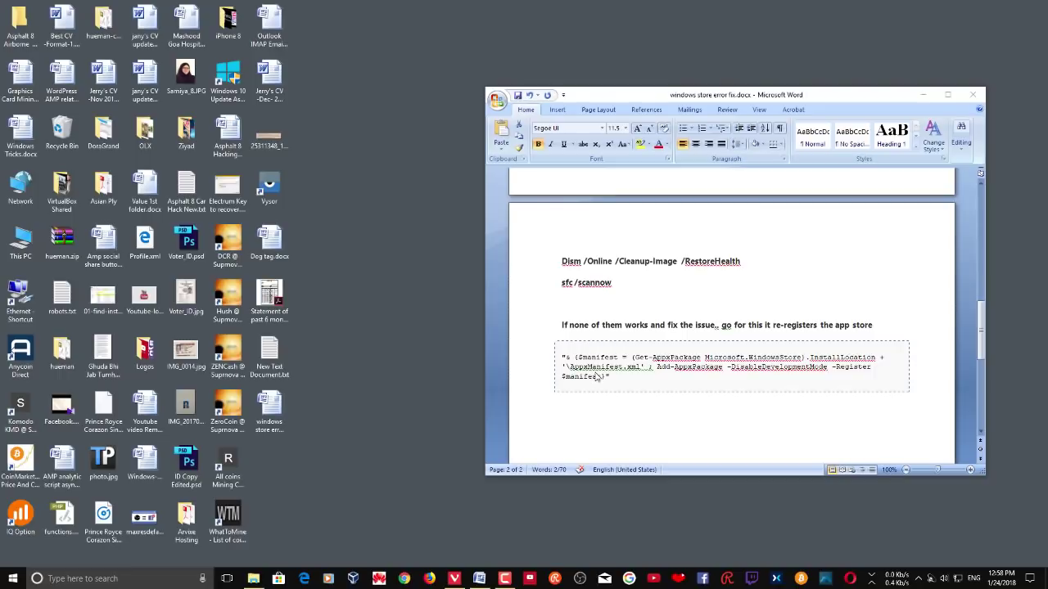
Start a new Windows PowerShell console as administrator from search
{"action": "left_click", "coordinate": [96, 579]}
{"action": "type", "text": "power"}
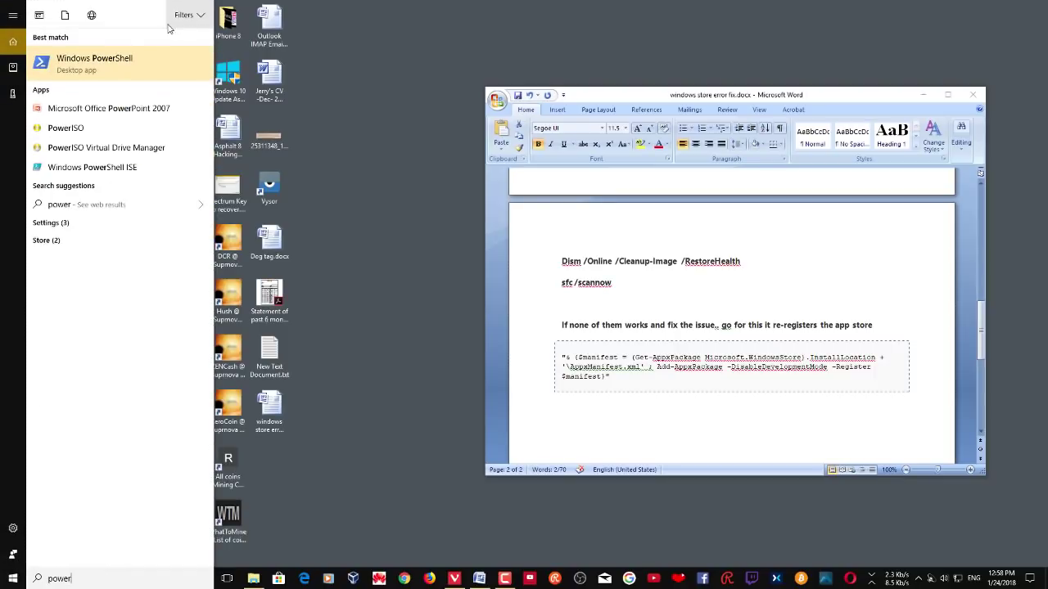
{"action": "right_click", "coordinate": [91, 73]}
{"action": "left_click", "coordinate": [125, 85]}
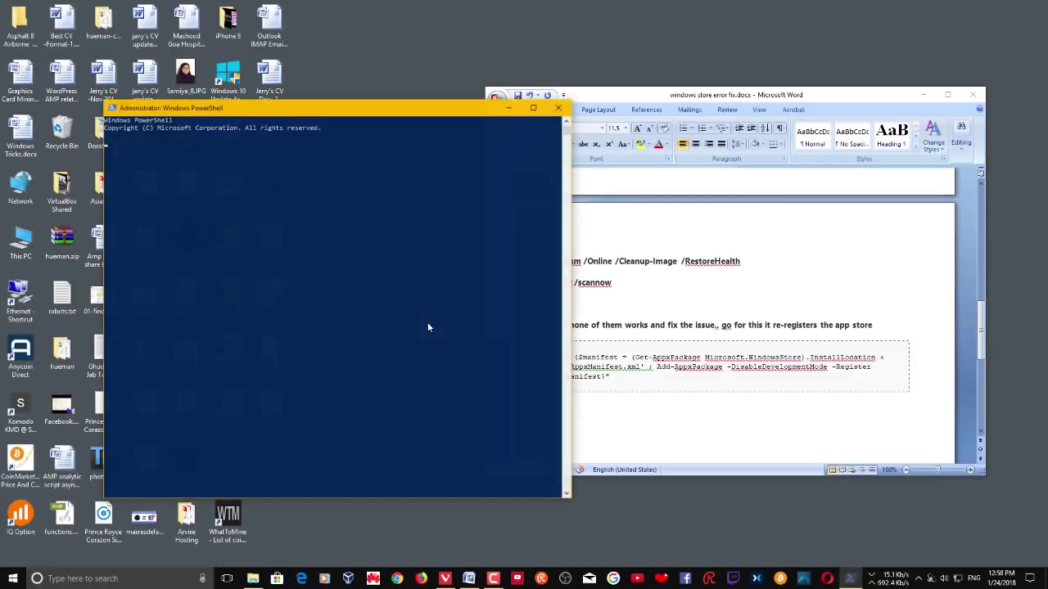
Paste the Add-AppxPackage Store re-registration command from the Word notes, run it, and close PowerShell
{"action": "left_click_drag", "start_coordinate": [721, 97], "coordinate": [805, 62]}
{"action": "triple_click", "coordinate": [668, 247]}
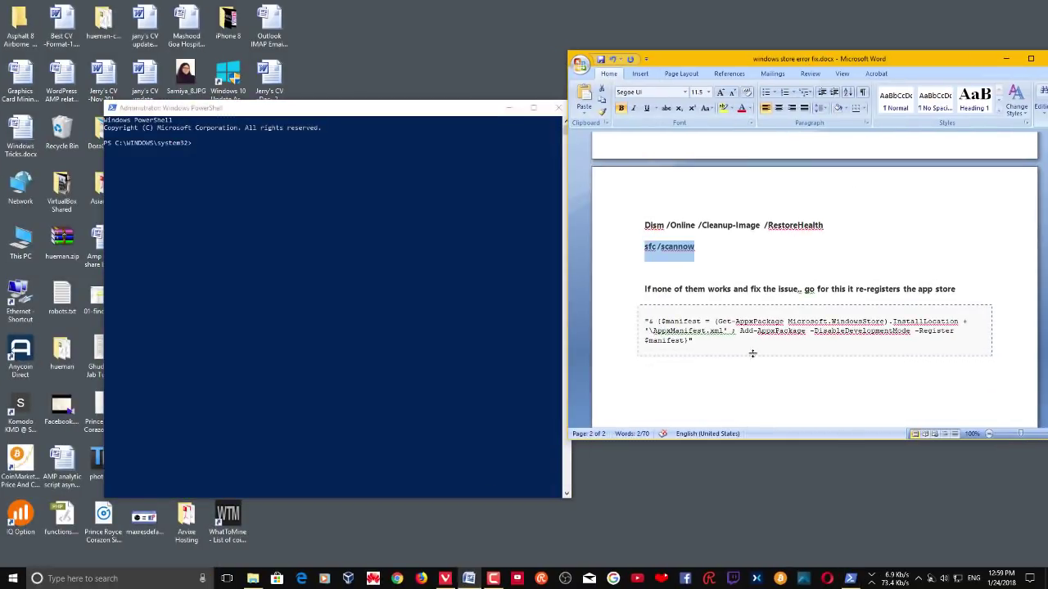
{"action": "left_click_drag", "start_coordinate": [692, 340], "coordinate": [642, 322]}
{"action": "key", "text": "super+c"}
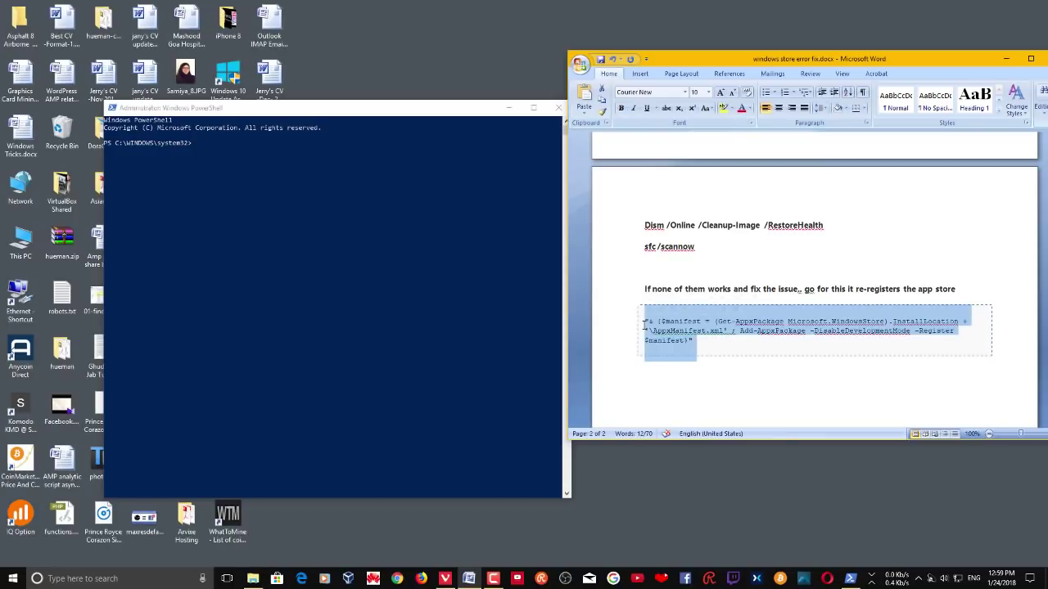
{"action": "left_click", "coordinate": [236, 148]}
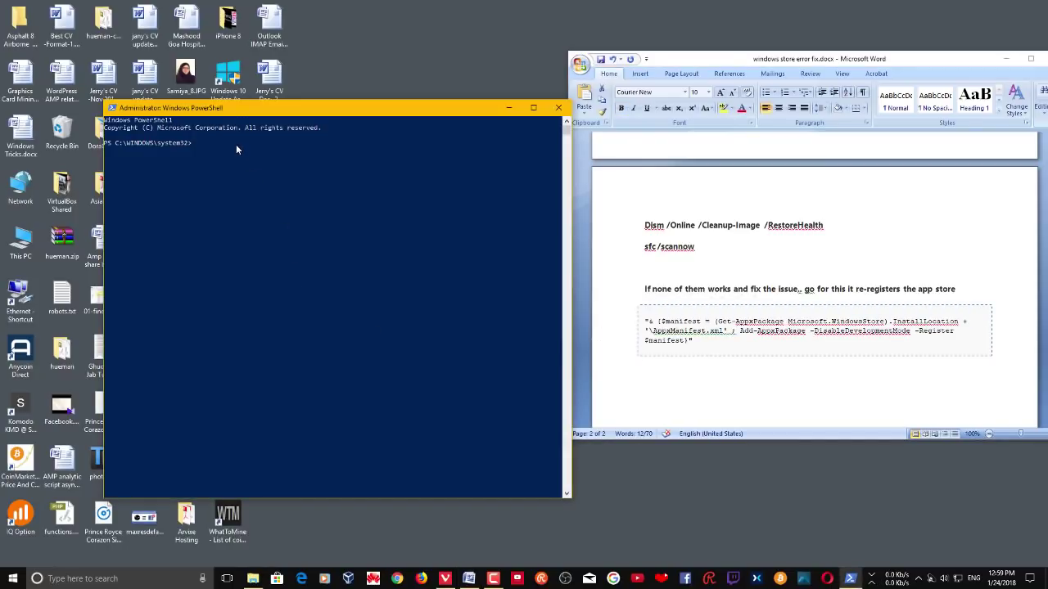
{"action": "right_click", "coordinate": [234, 154]}
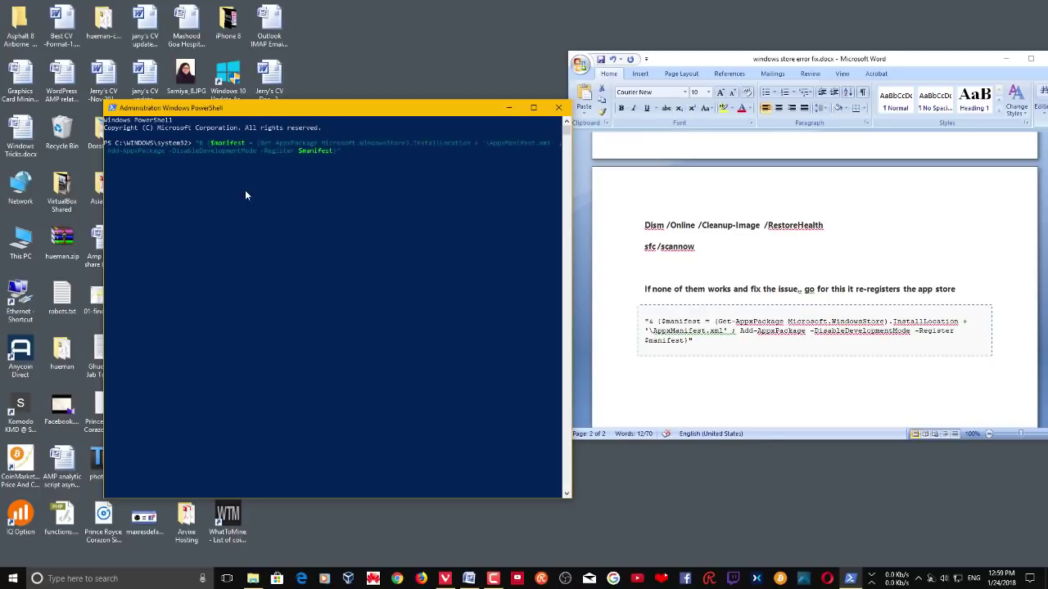
{"action": "key", "text": "Return"}
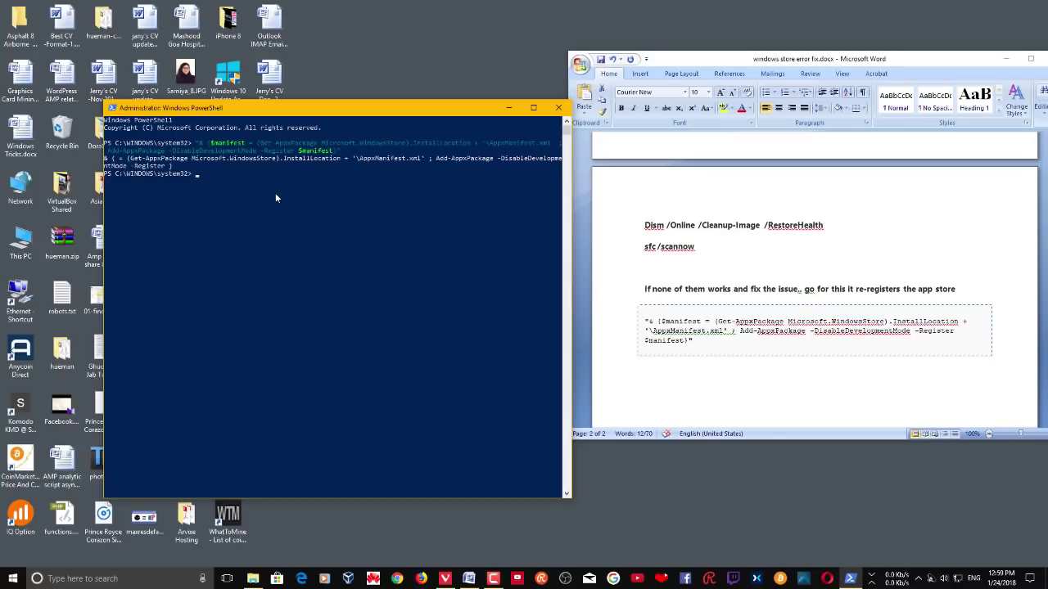
{"action": "left_click", "coordinate": [559, 107]}
{"action": "left_click", "coordinate": [498, 214]}
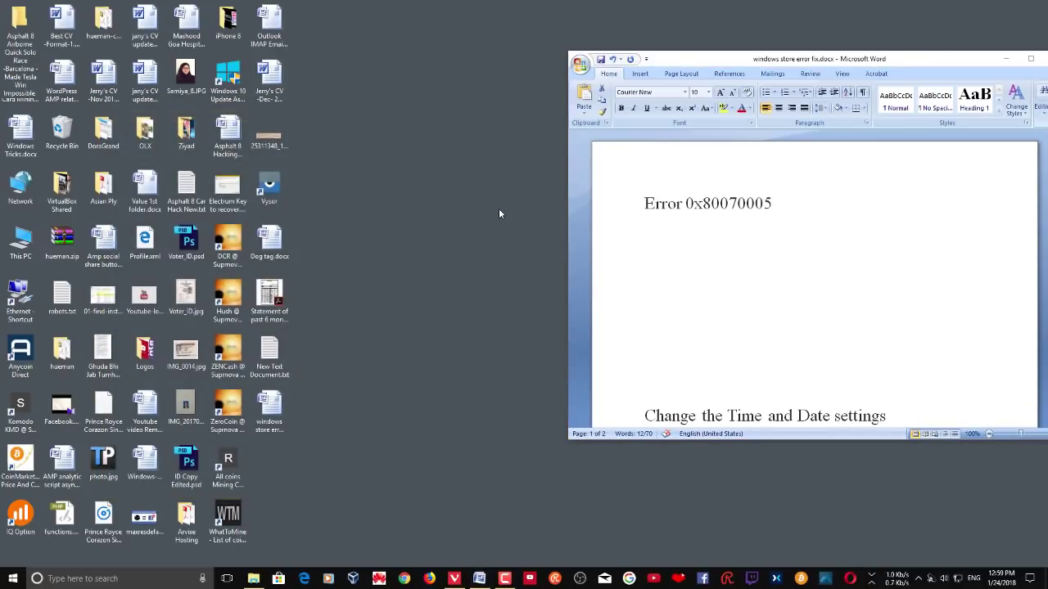